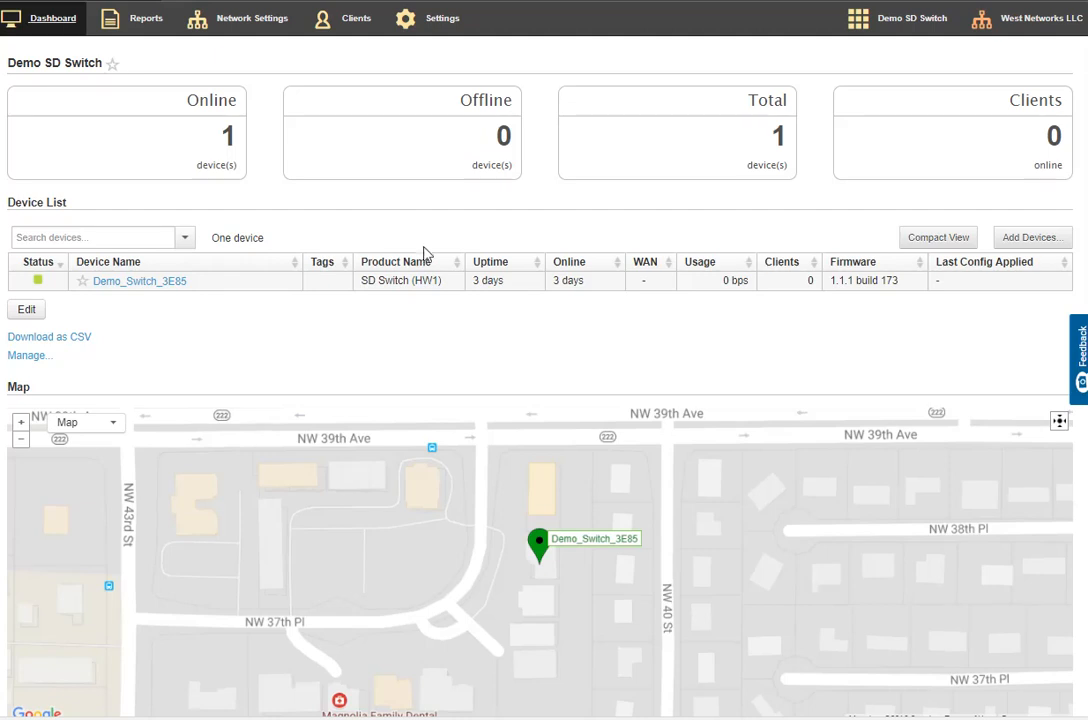
Look at the form for adding devices by serial number and leave it without adding any
{"action": "left_click", "coordinate": [1031, 240]}
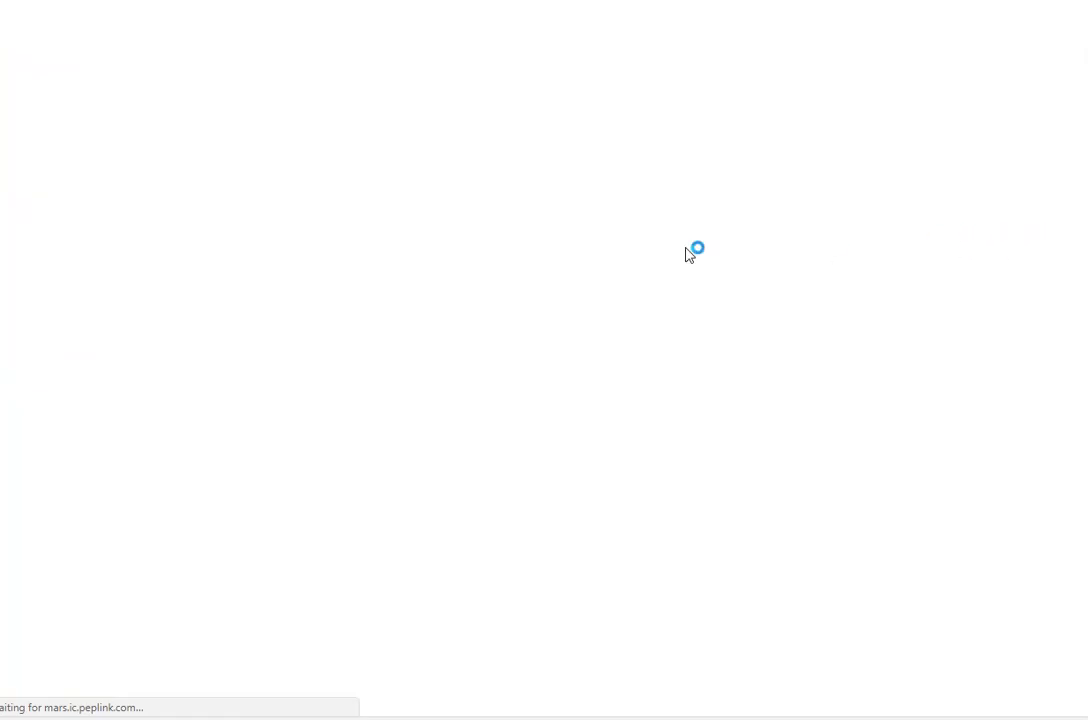
{"action": "left_click", "coordinate": [296, 300]}
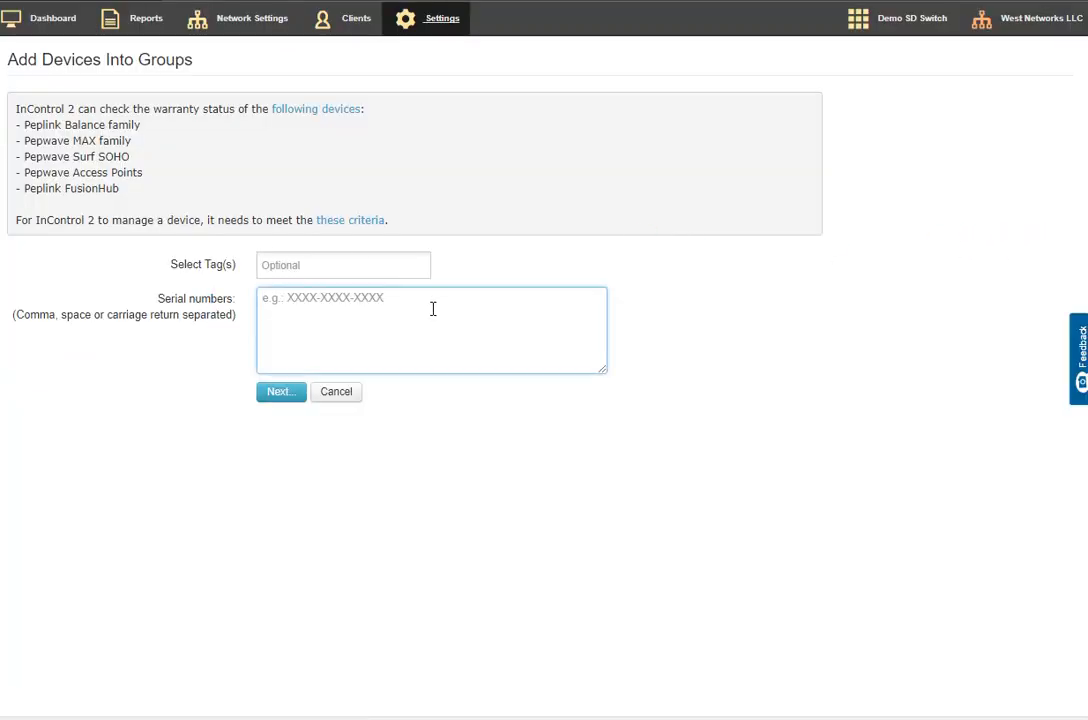
{"action": "left_click", "coordinate": [340, 394]}
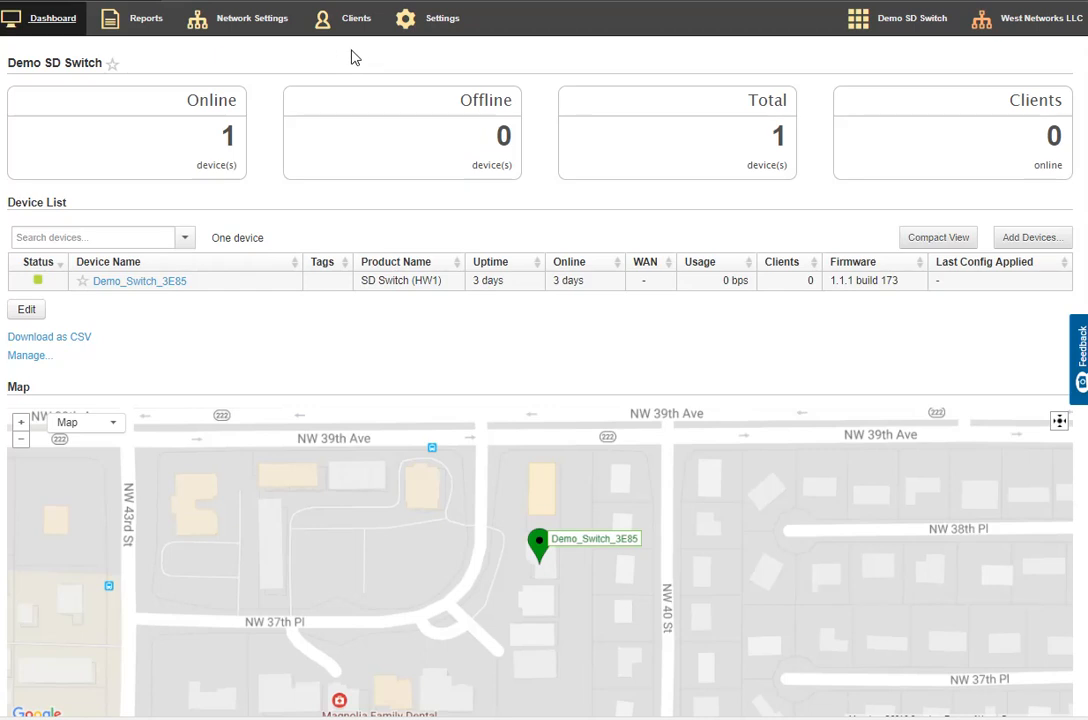
Add a VLAN network to the group, naming it GuestWireless with VLAN ID 100
{"action": "mouse_move", "coordinate": [231, 28]}
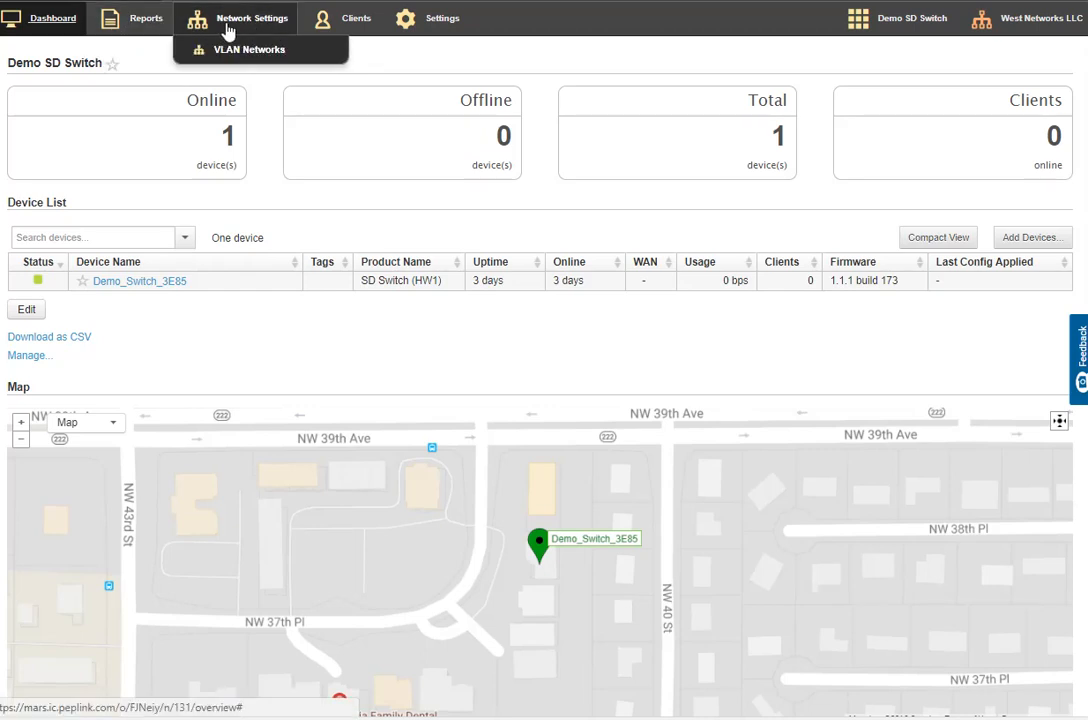
{"action": "mouse_move", "coordinate": [444, 19]}
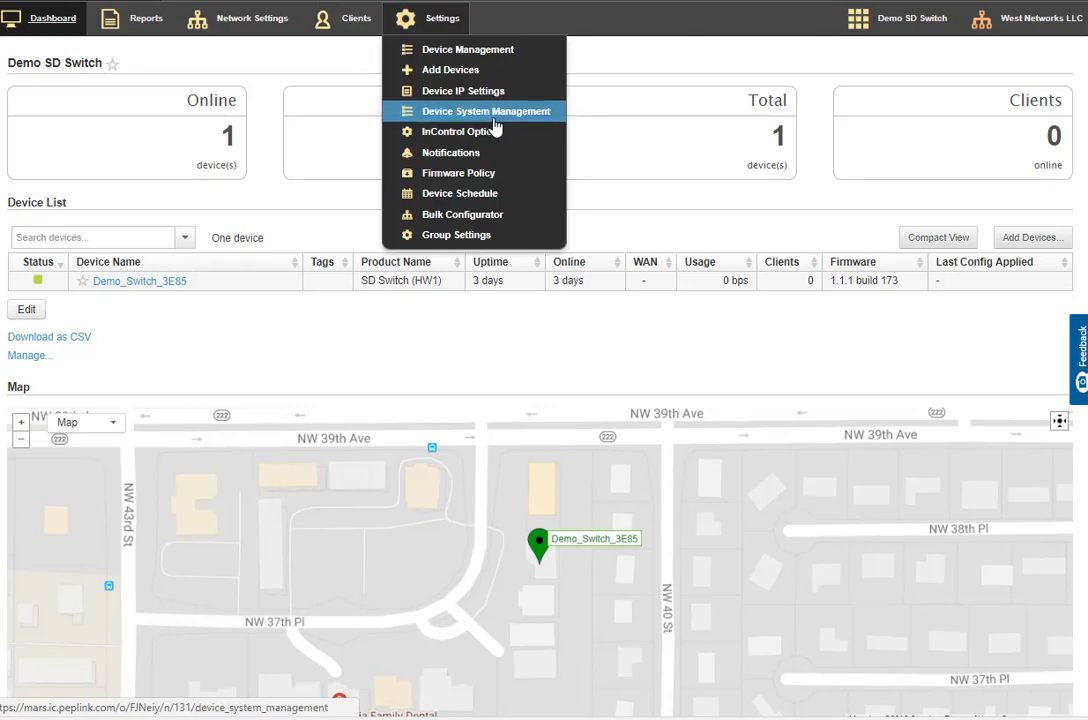
{"action": "mouse_move", "coordinate": [280, 22]}
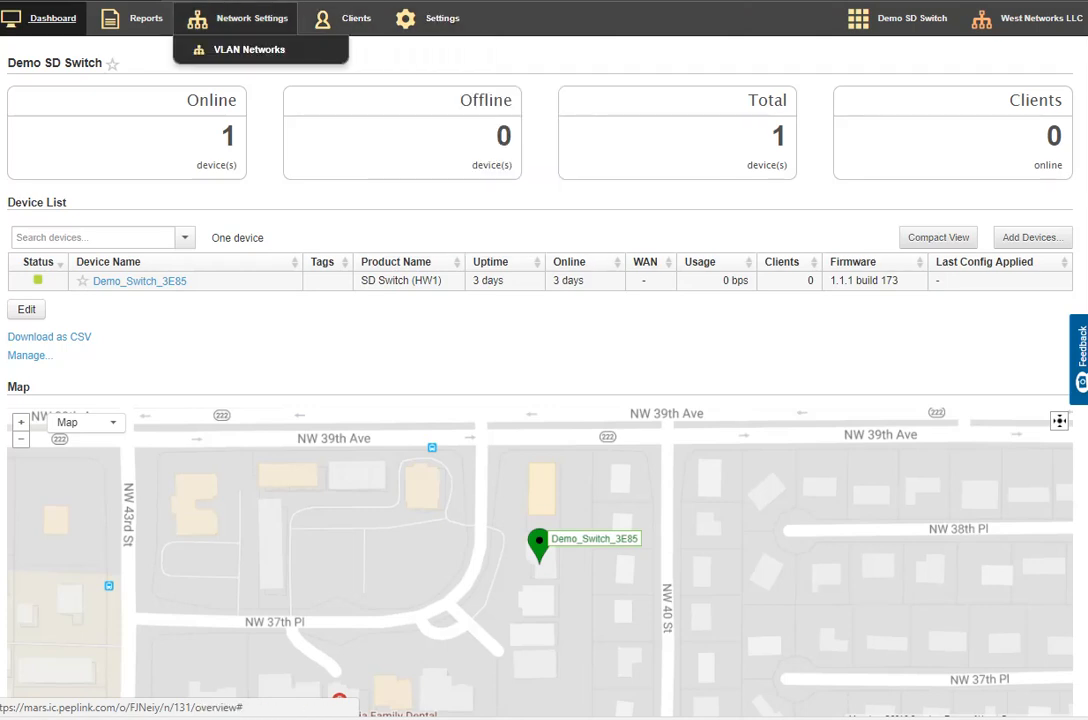
{"action": "left_click", "coordinate": [258, 52]}
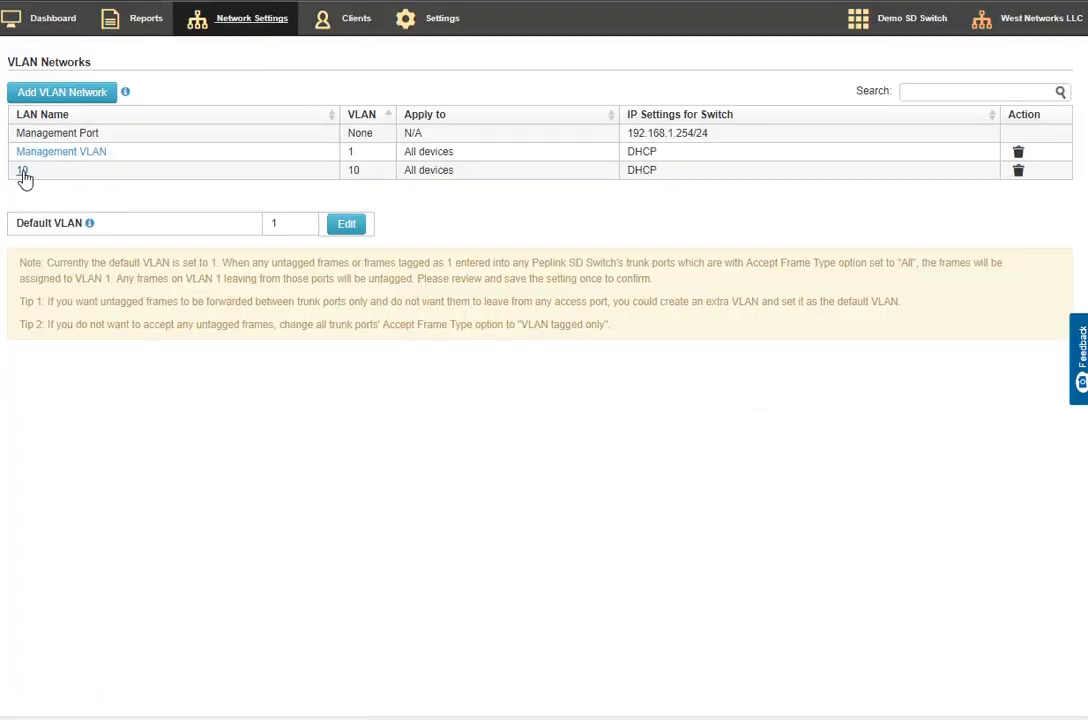
{"action": "left_click", "coordinate": [46, 90]}
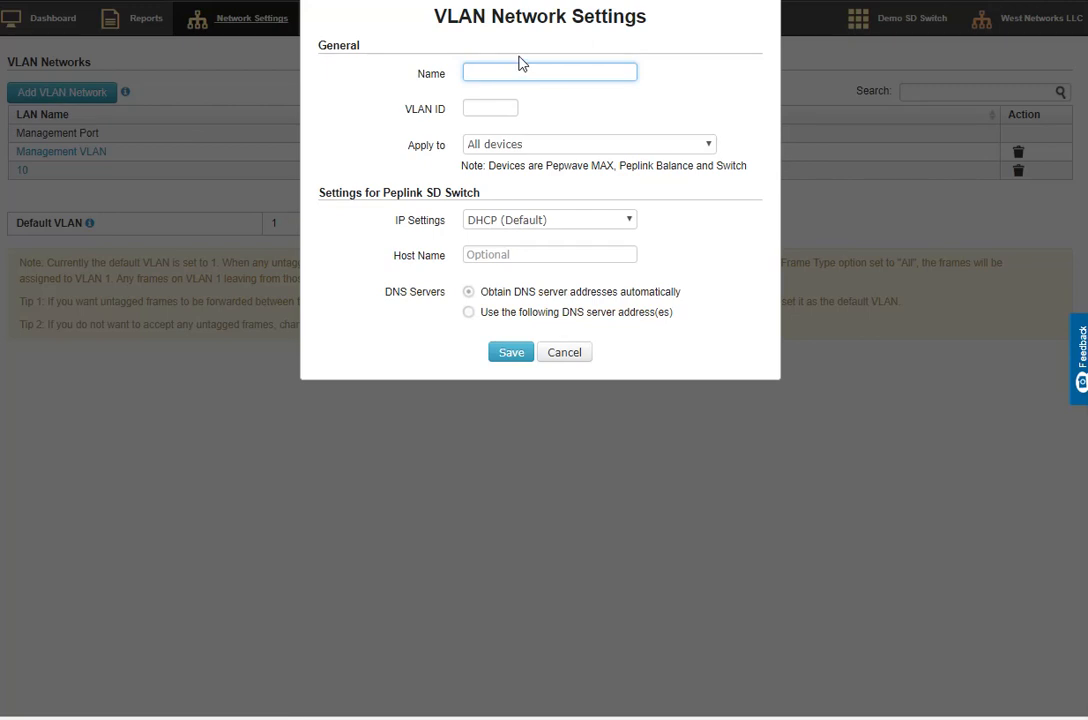
{"action": "type", "text": "Wireless"}
{"action": "key", "text": "BackSpace"}
{"action": "key", "text": "BackSpace"}
{"action": "key", "text": "BackSpace"}
{"action": "key", "text": "BackSpace"}
{"action": "key", "text": "BackSpace"}
{"action": "key", "text": "BackSpace"}
{"action": "key", "text": "BackSpace"}
{"action": "key", "text": "BackSpace"}
{"action": "key", "text": "BackSpace"}
{"action": "type", "text": "GuestWireless"}
{"action": "left_click", "coordinate": [490, 110]}
{"action": "type", "text": "100"}
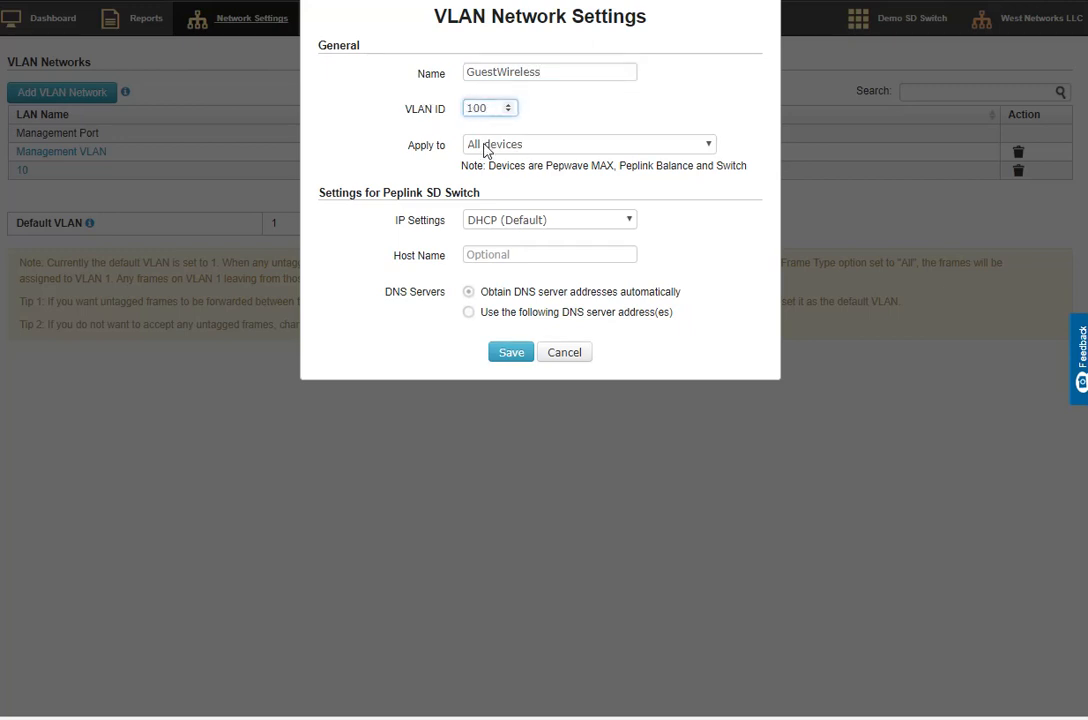
Apply the new VLAN to all devices and enter 10.253.100.1 as its host name
{"action": "left_click", "coordinate": [516, 151]}
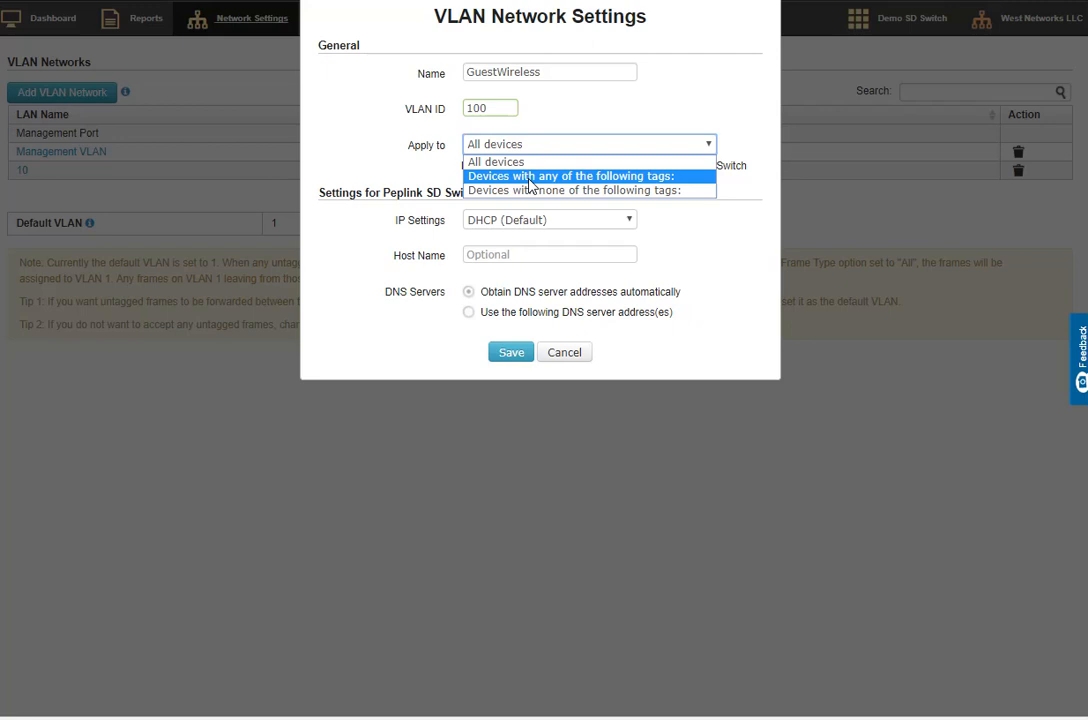
{"action": "left_click", "coordinate": [524, 162]}
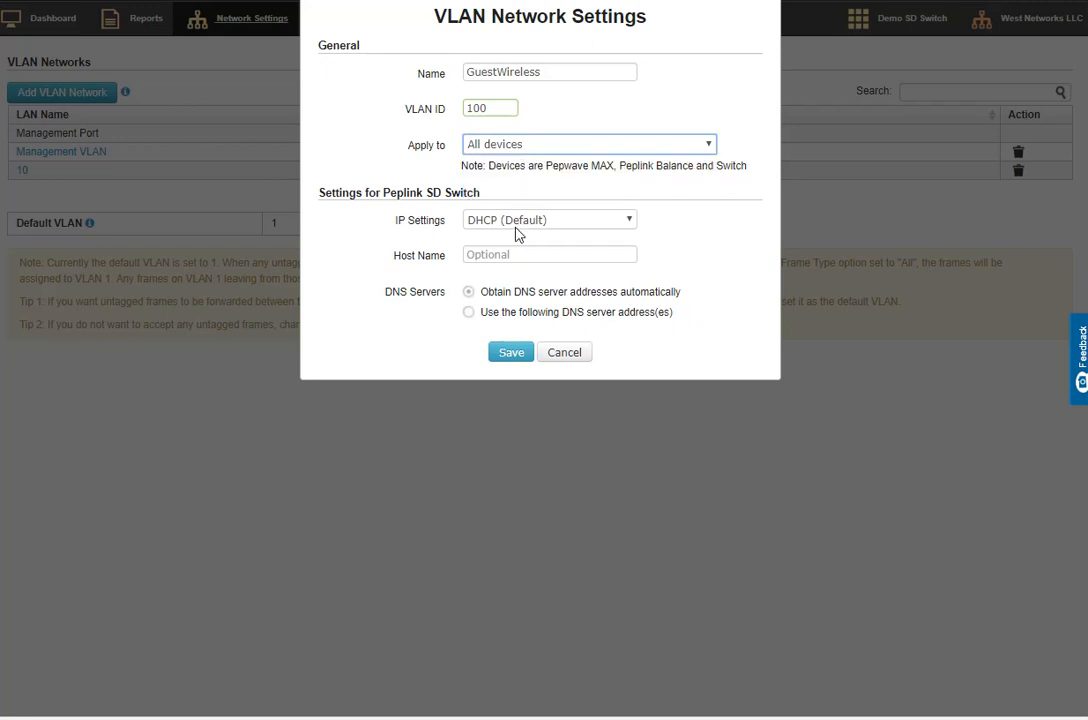
{"action": "left_click", "coordinate": [500, 258]}
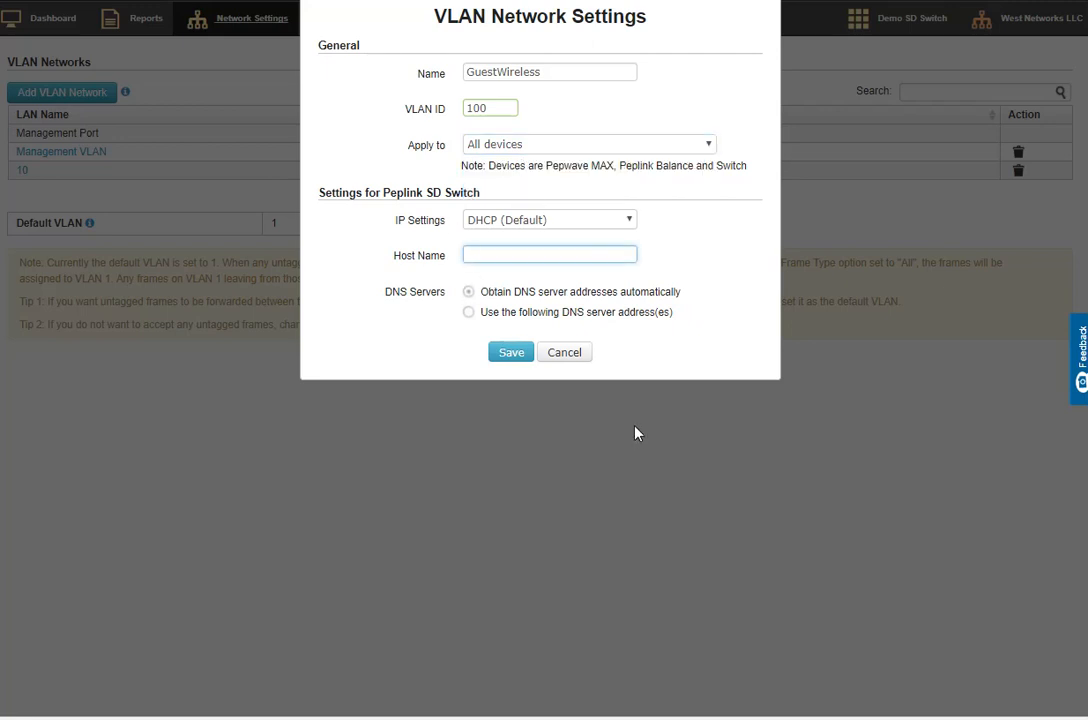
{"action": "type", "text": "10.253.100.1"}
{"action": "left_click_drag", "start_coordinate": [546, 257], "coordinate": [440, 259]}
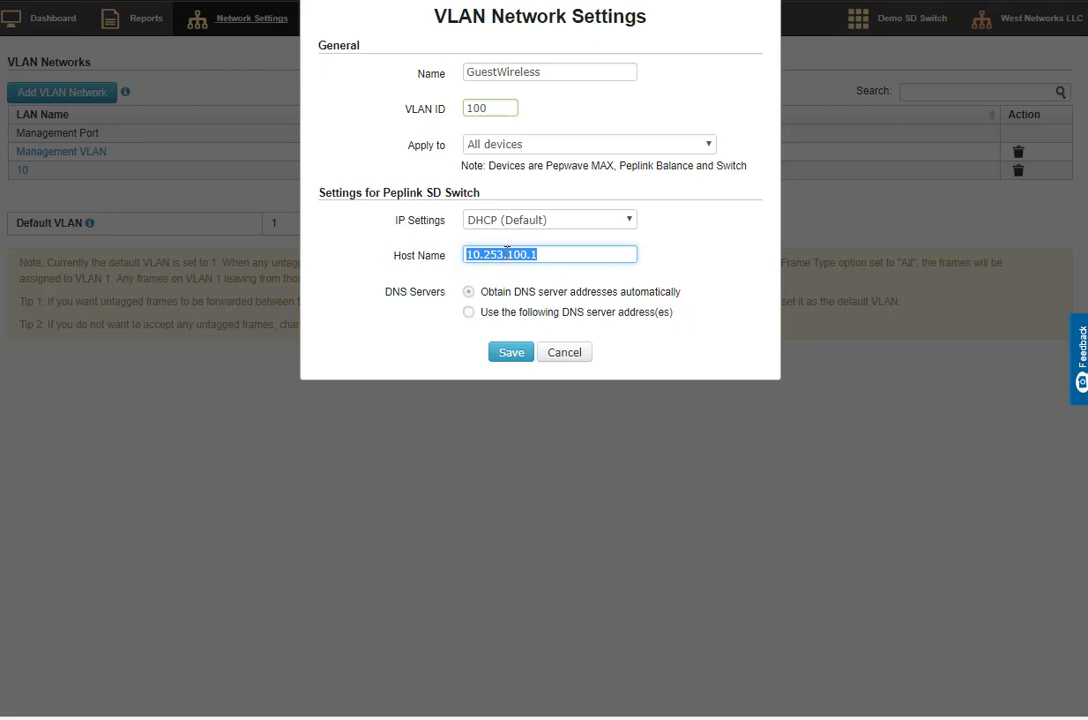
Keep the VLAN's IP settings on DHCP (Default) and save the network
{"action": "left_click", "coordinate": [507, 224]}
{"action": "left_click", "coordinate": [512, 233]}
{"action": "left_click", "coordinate": [520, 228]}
{"action": "left_click", "coordinate": [517, 250]}
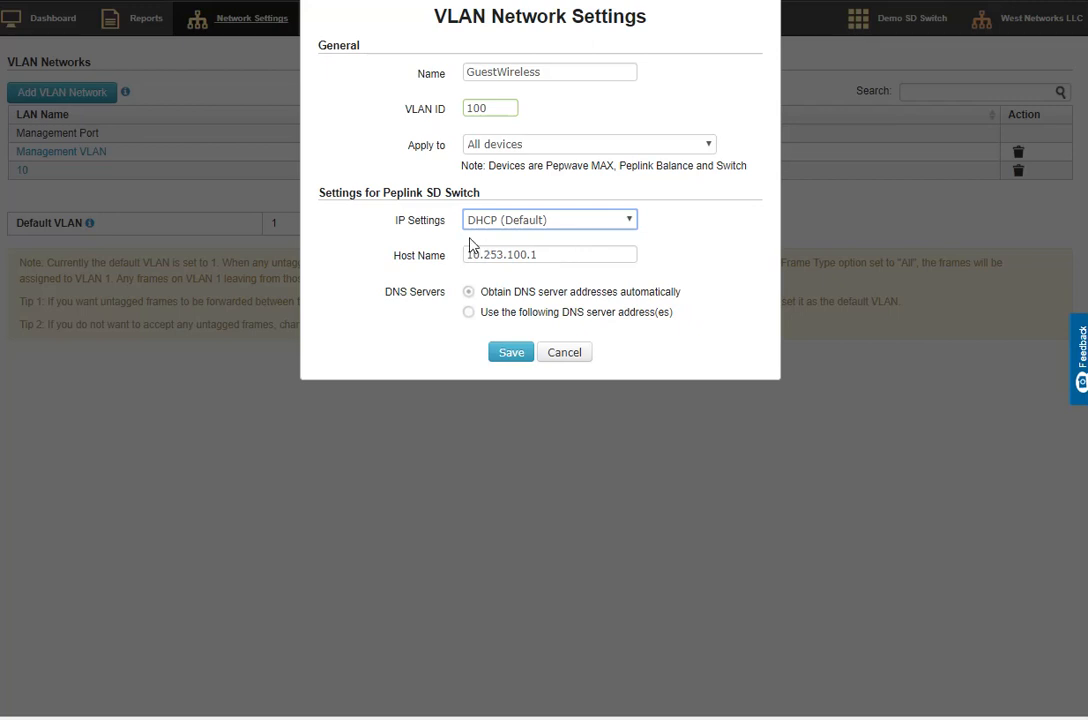
{"action": "left_click", "coordinate": [512, 353]}
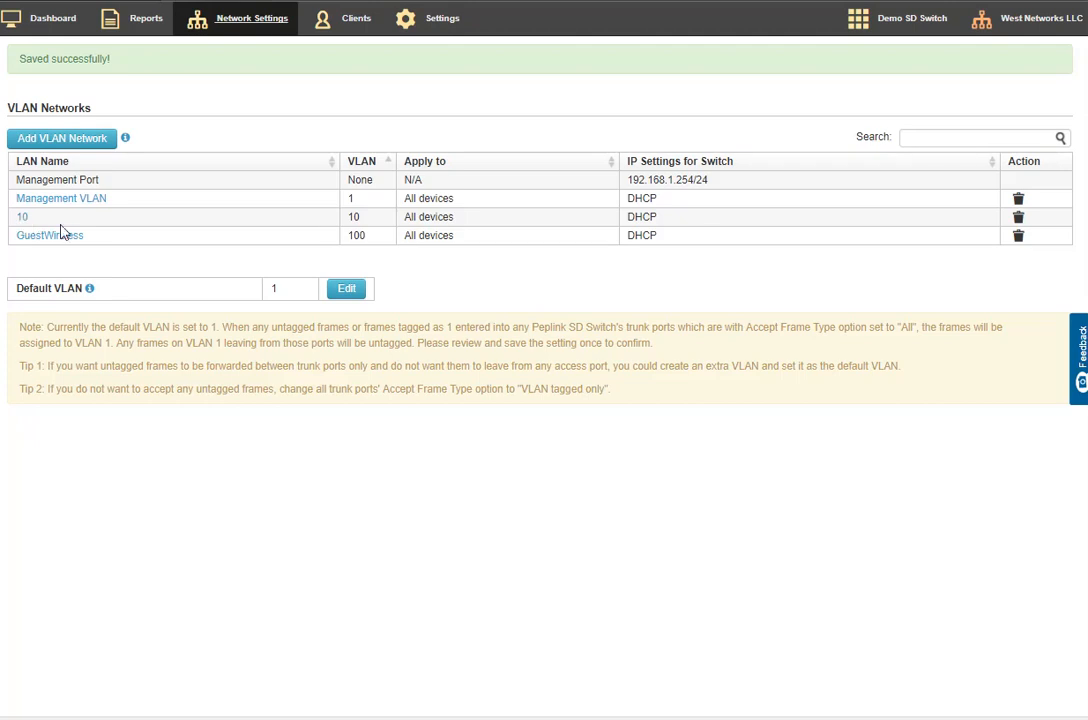
Open the VLAN network with ID 10 and rename it Coporate
{"action": "left_click", "coordinate": [22, 217]}
{"action": "left_click_drag", "start_coordinate": [535, 70], "coordinate": [385, 77]}
{"action": "type", "text": "Copre"}
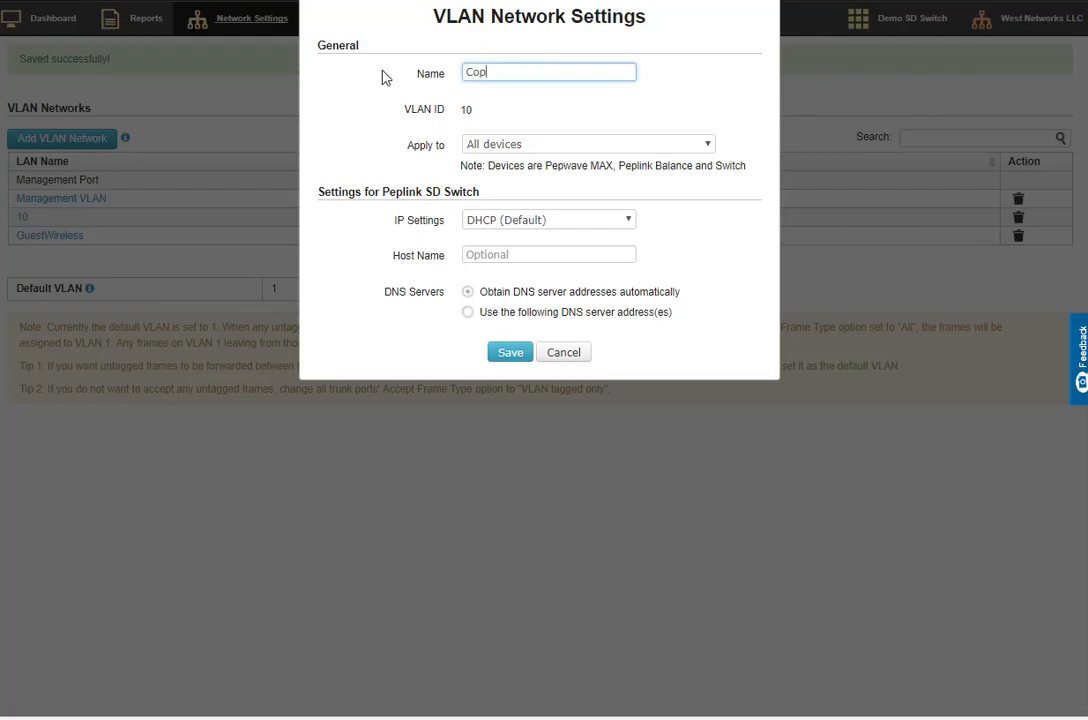
{"action": "key", "text": "BackSpace"}
{"action": "key", "text": "BackSpace"}
{"action": "type", "text": "orate"}
Set the VLAN's host name to 10.253.10.1 and save the network
{"action": "left_click", "coordinate": [512, 254]}
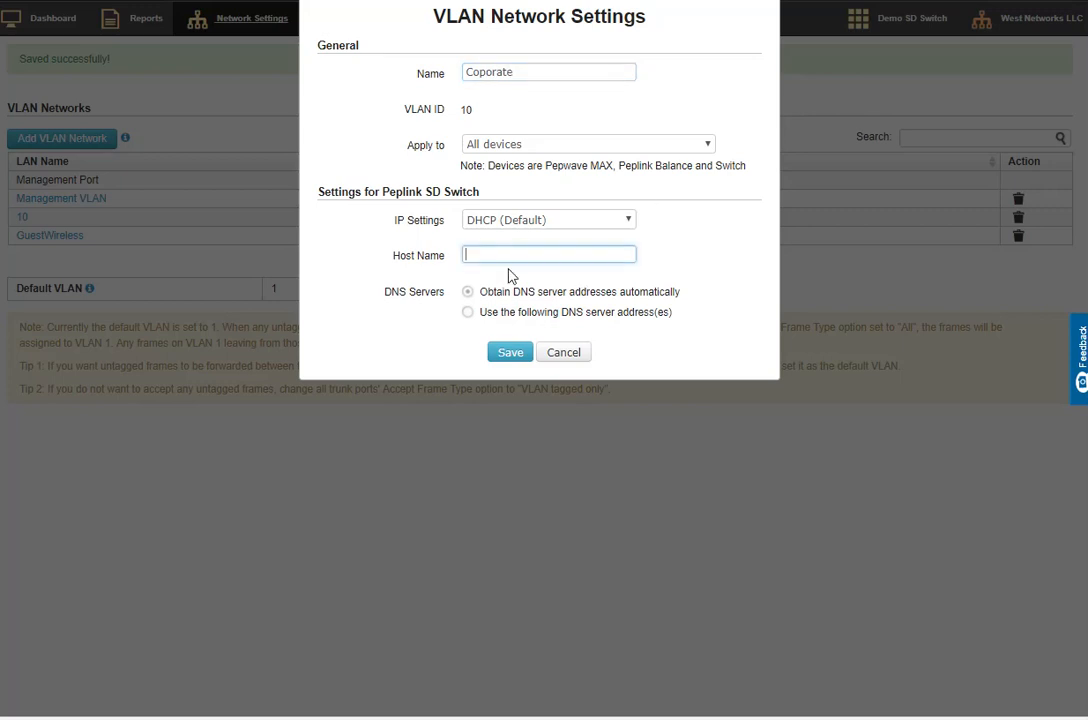
{"action": "type", "text": "10.253.10.1"}
{"action": "left_click", "coordinate": [508, 354]}
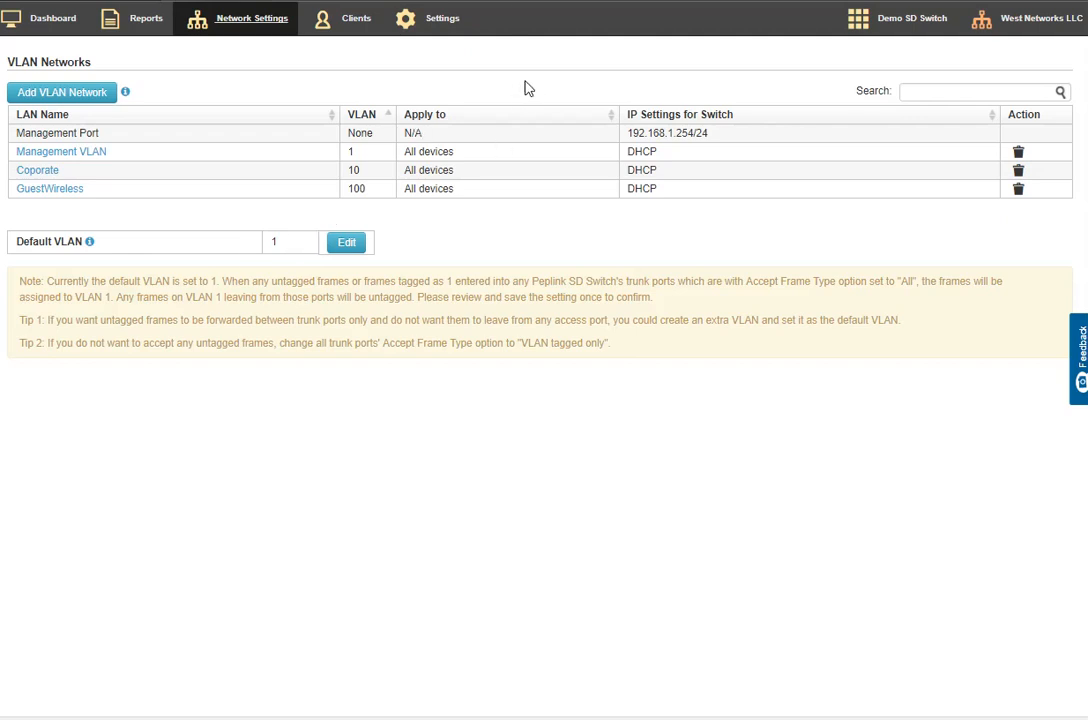
Review the field descriptions for importing device IP settings, down to the VLAN settings
{"action": "left_click", "coordinate": [441, 19]}
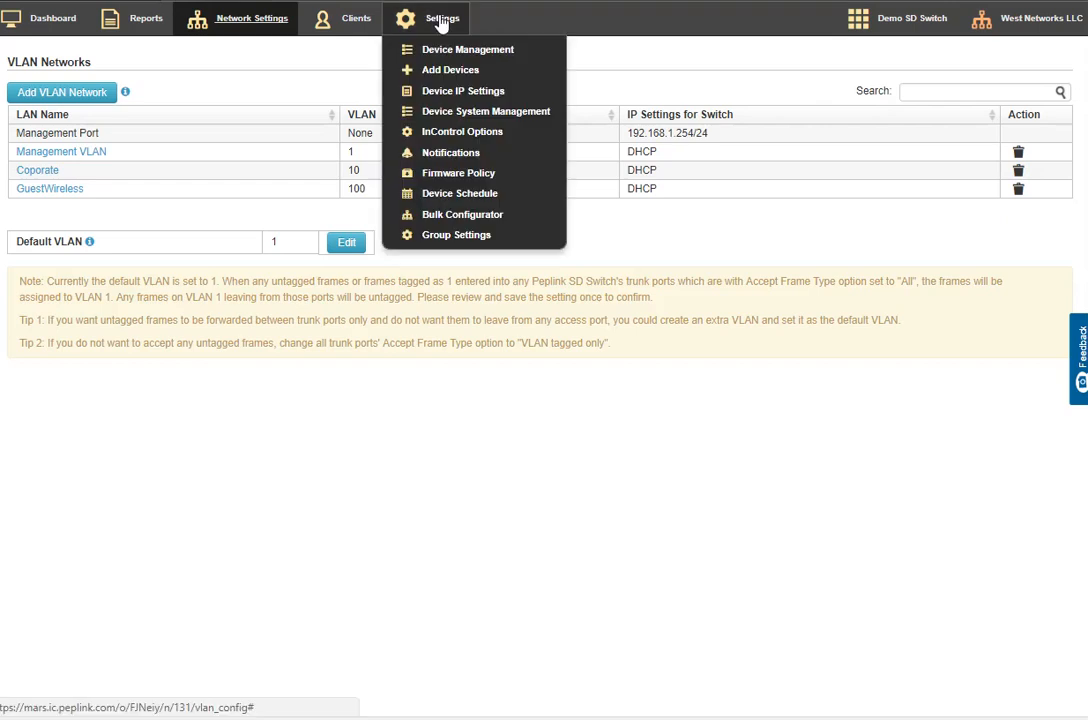
{"action": "left_click", "coordinate": [460, 92]}
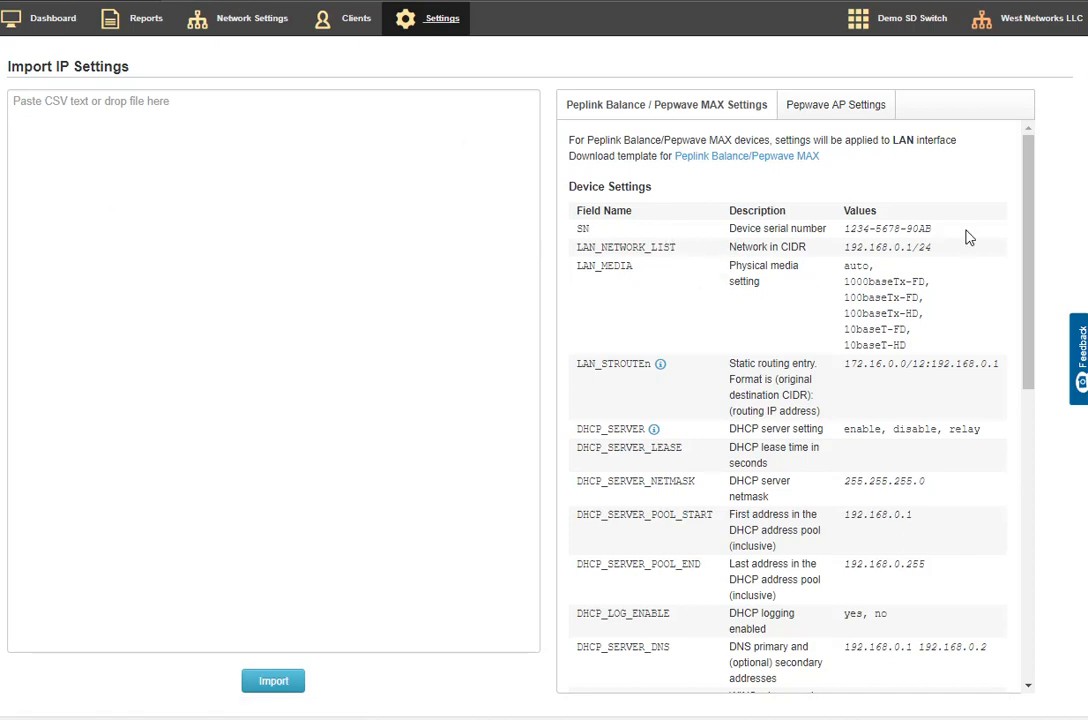
{"action": "scroll", "coordinate": [811, 335], "scroll_direction": "down", "scroll_amount": 7}
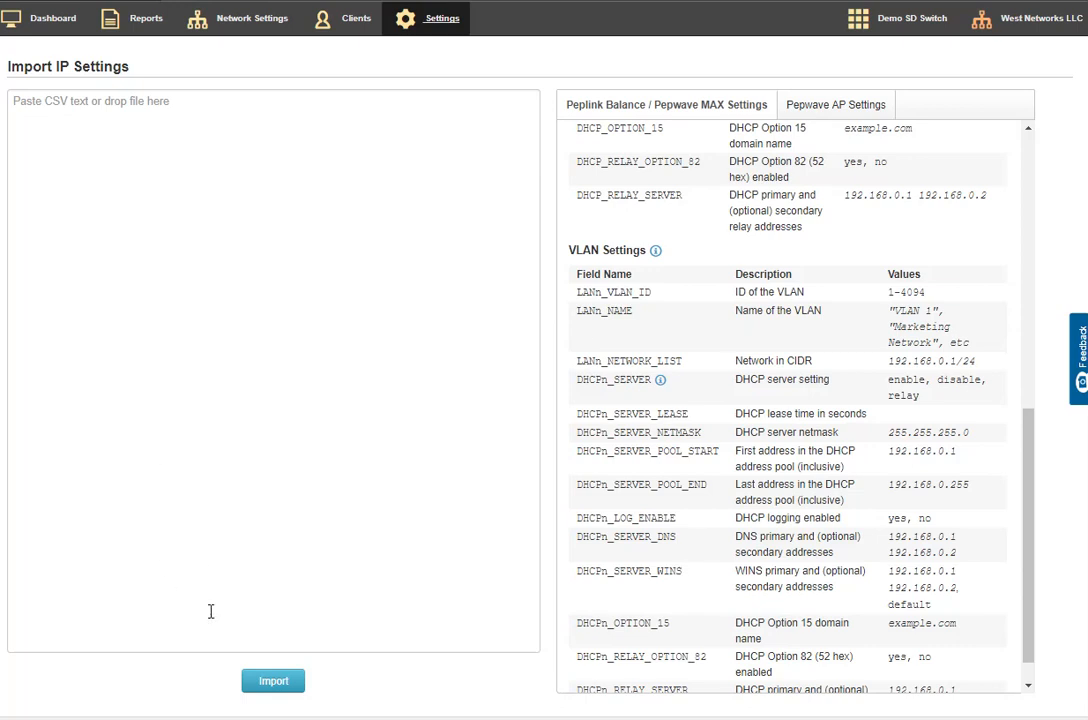
Return to the group dashboard and open the details of device Demo_Switch_3E85
{"action": "mouse_move", "coordinate": [222, 22]}
{"action": "left_click", "coordinate": [52, 22]}
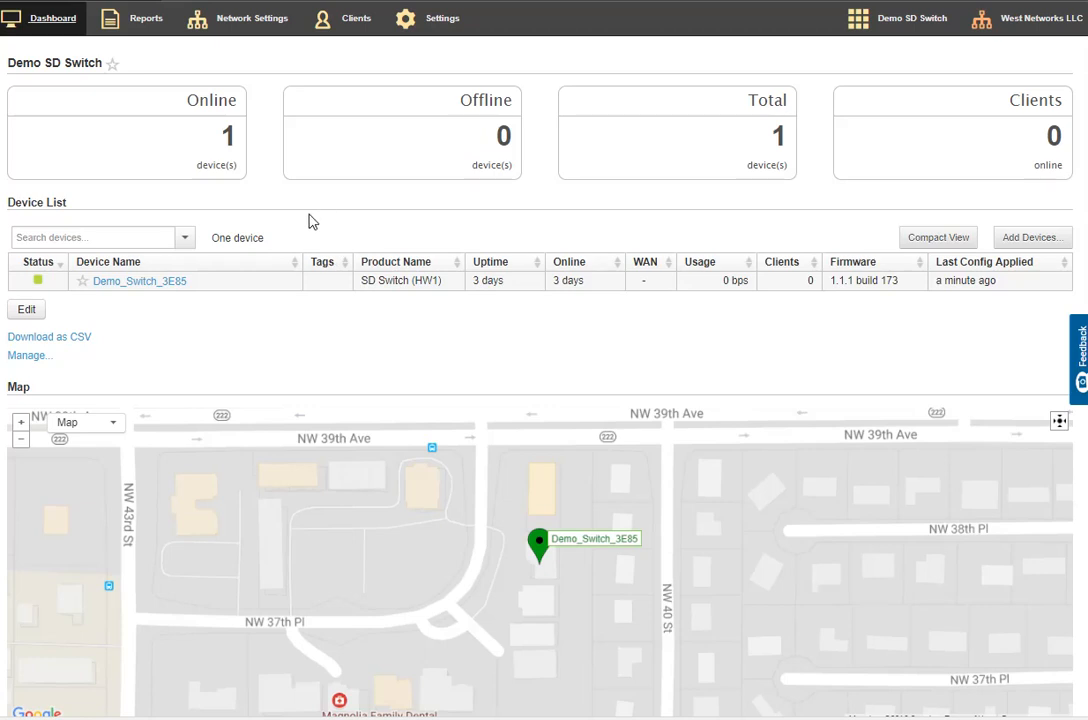
{"action": "mouse_move", "coordinate": [281, 36]}
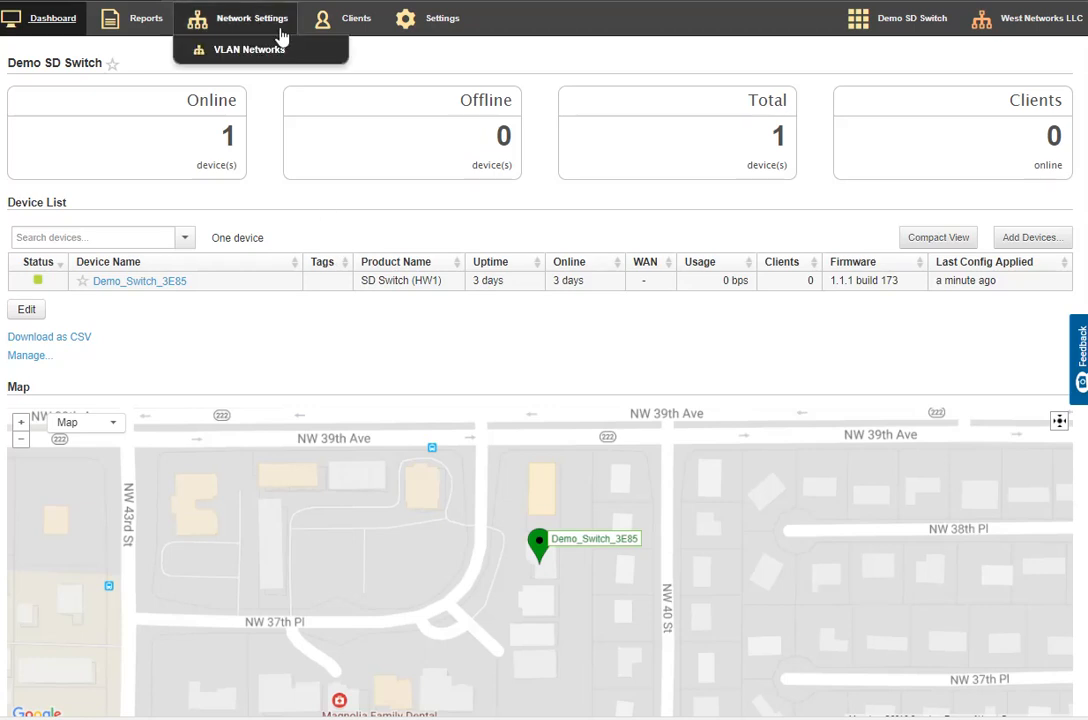
{"action": "left_click", "coordinate": [151, 285]}
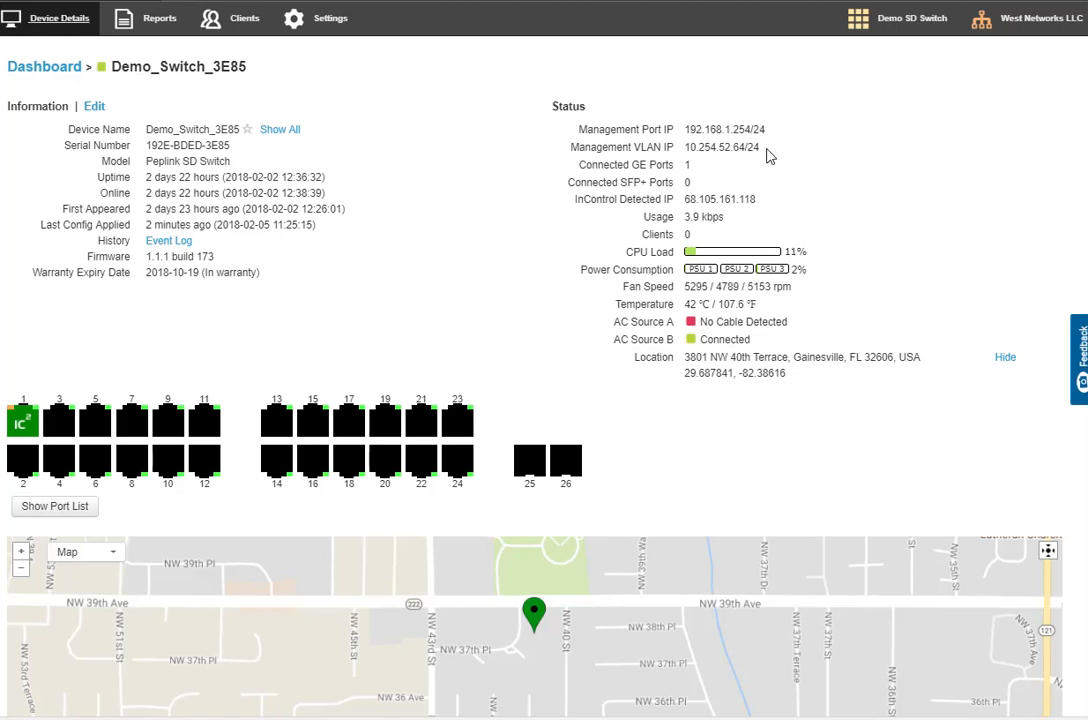
Examine the switch's management VLAN IP, connected GE ports, AC sources and power consumption
{"action": "triple_click", "coordinate": [702, 167]}
{"action": "left_click_drag", "start_coordinate": [760, 148], "coordinate": [686, 150]}
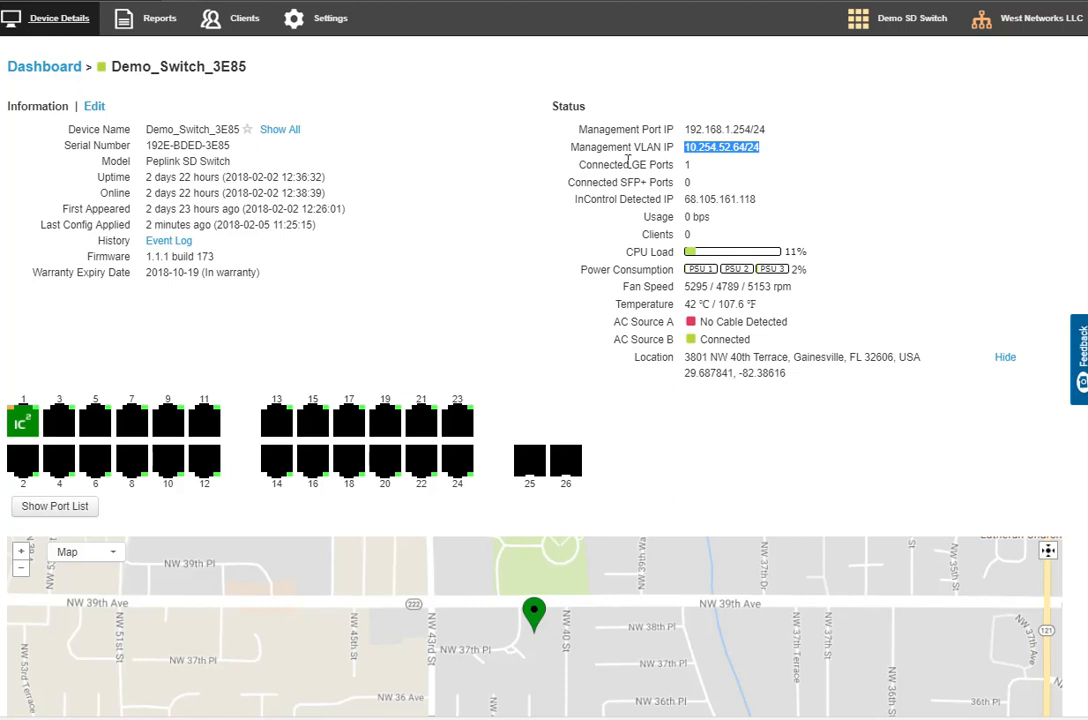
{"action": "left_click_drag", "start_coordinate": [588, 168], "coordinate": [697, 176]}
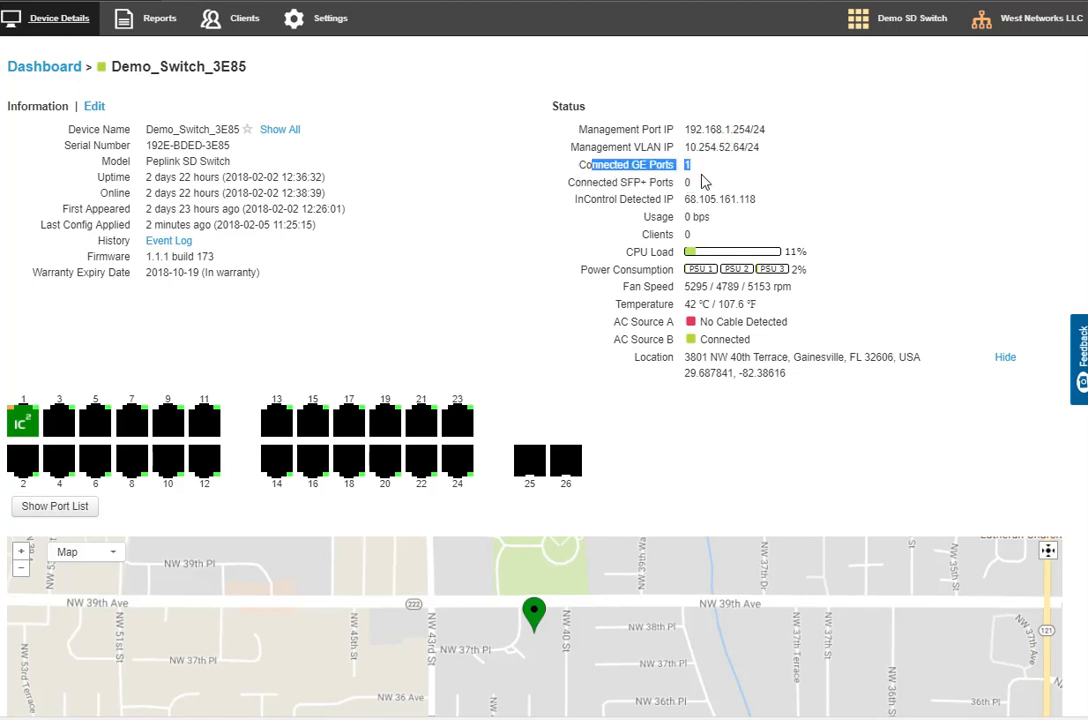
{"action": "left_click", "coordinate": [582, 196]}
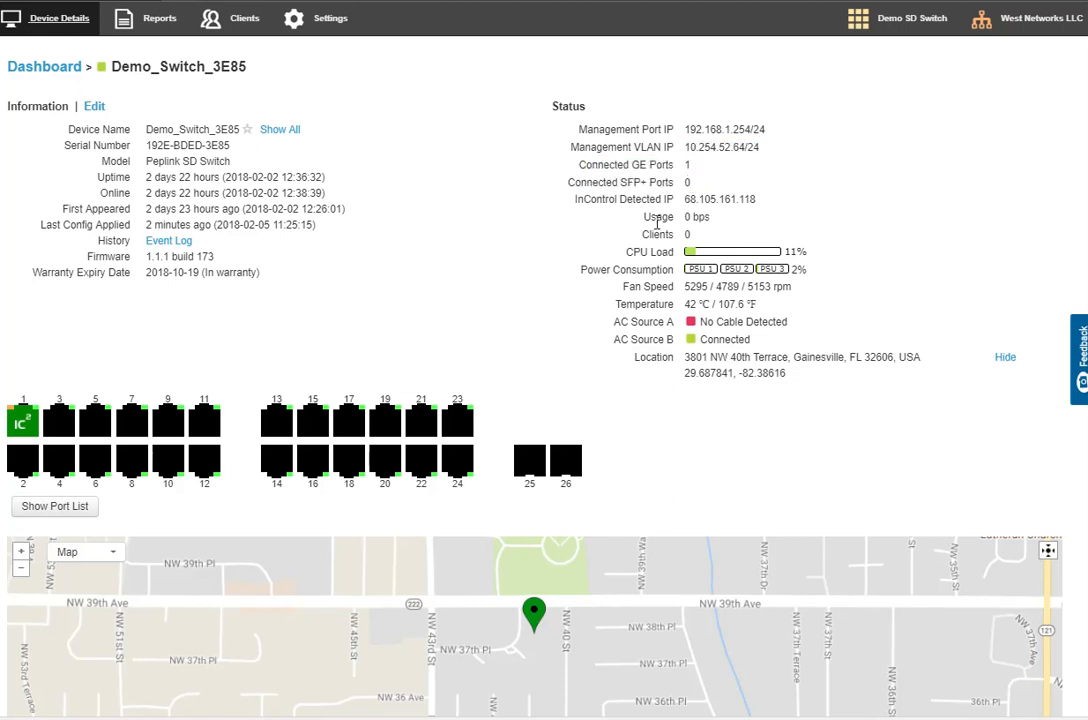
{"action": "left_click_drag", "start_coordinate": [606, 319], "coordinate": [803, 360]}
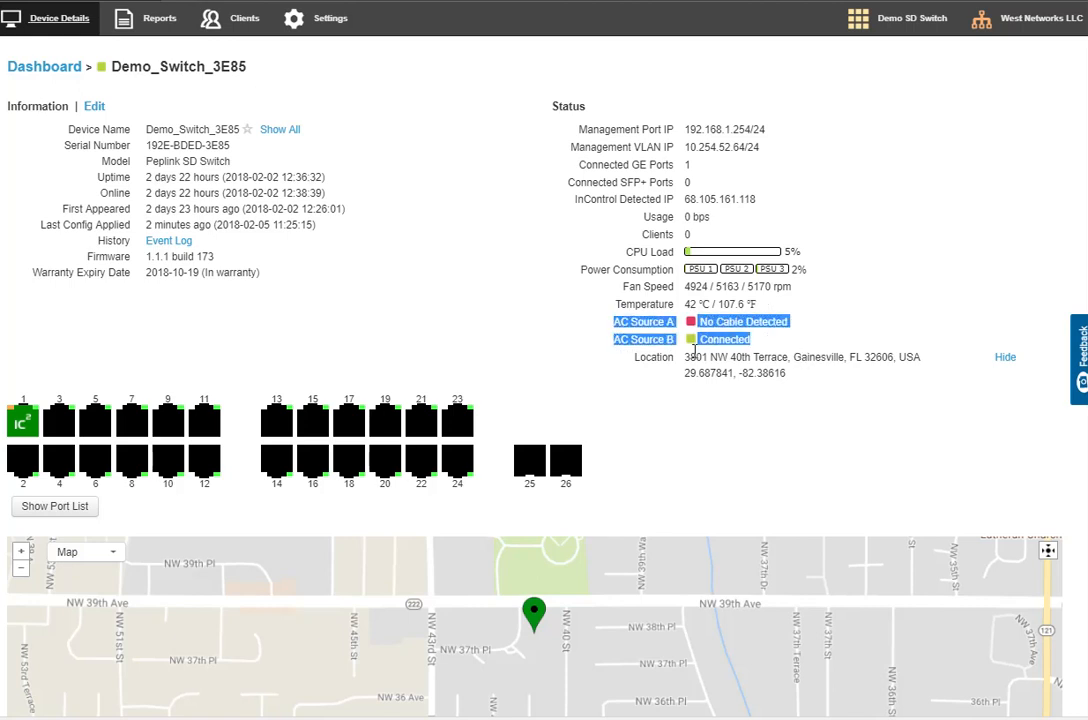
{"action": "left_click", "coordinate": [650, 325]}
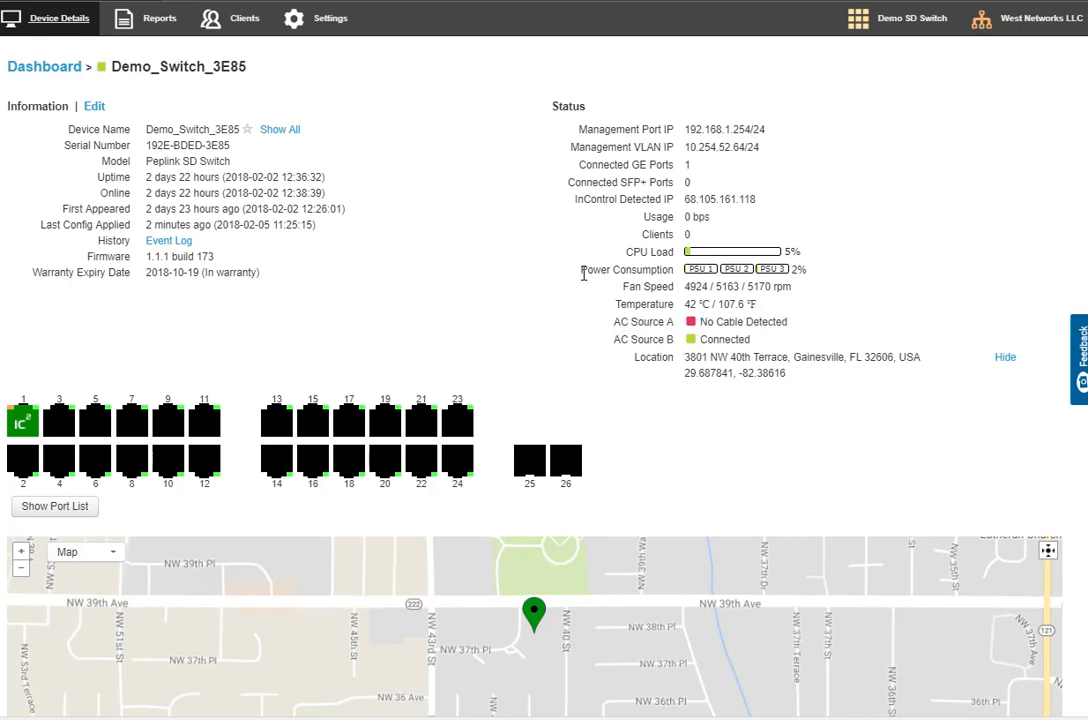
{"action": "left_click_drag", "start_coordinate": [586, 270], "coordinate": [812, 284]}
{"action": "left_click", "coordinate": [366, 308]}
Check the switch's management VLAN IP and inspect the link and PoE details of port 2
{"action": "mouse_move", "coordinate": [140, 29]}
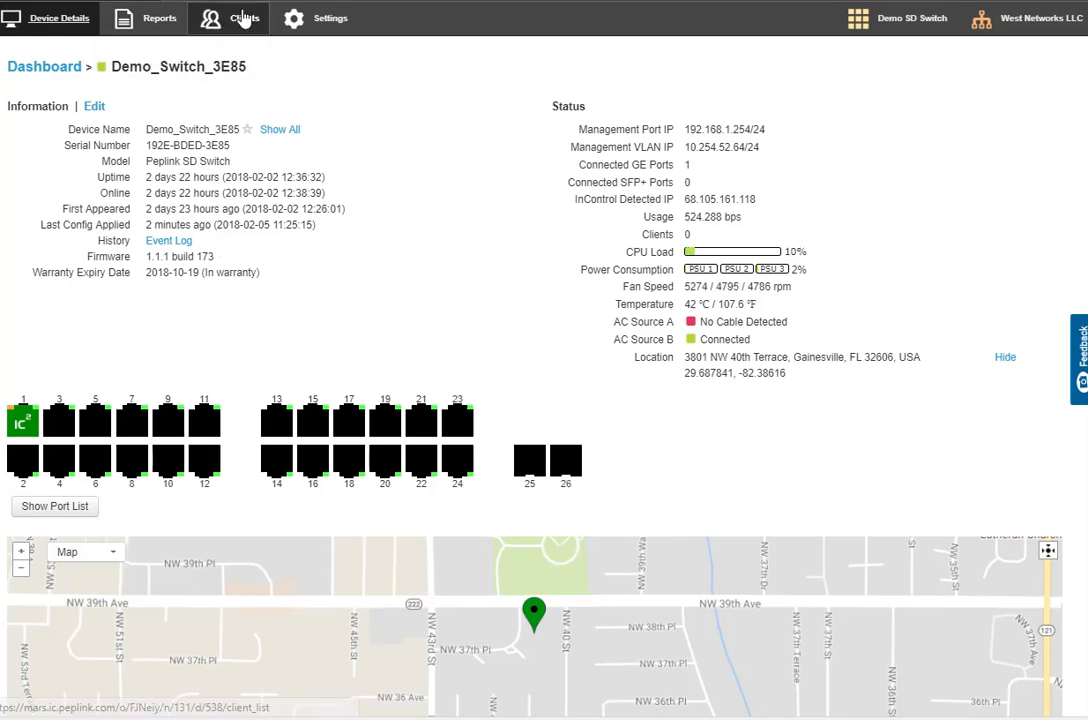
{"action": "mouse_move", "coordinate": [299, 17]}
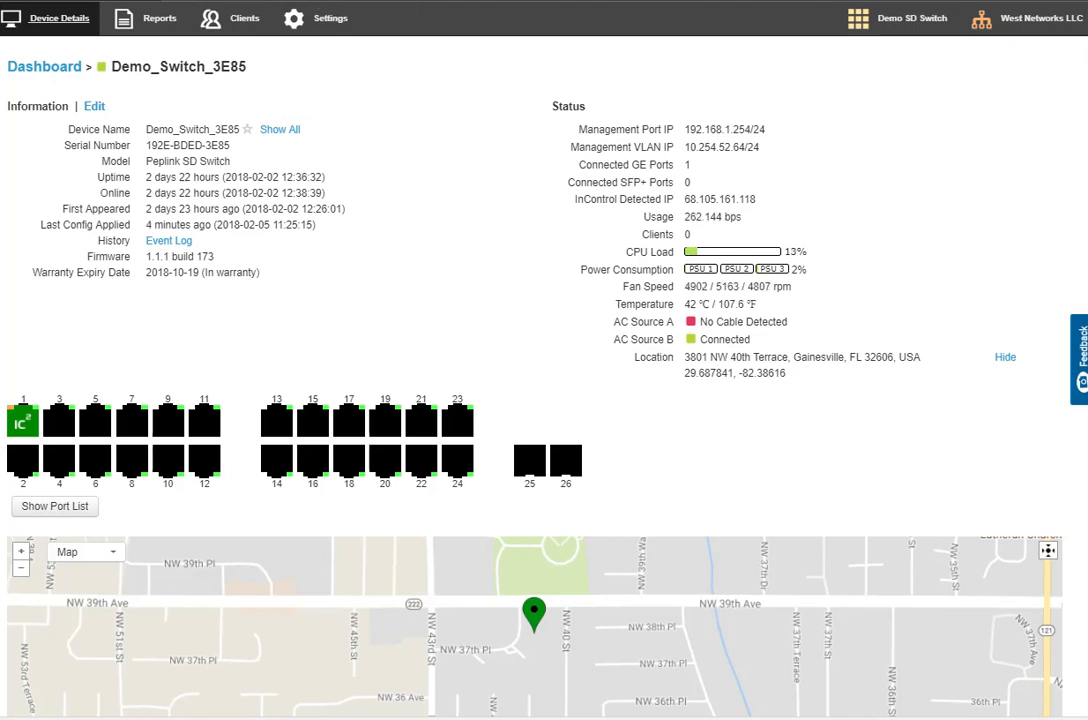
{"action": "mouse_move", "coordinate": [58, 488]}
{"action": "left_click_drag", "start_coordinate": [571, 147], "coordinate": [773, 146]}
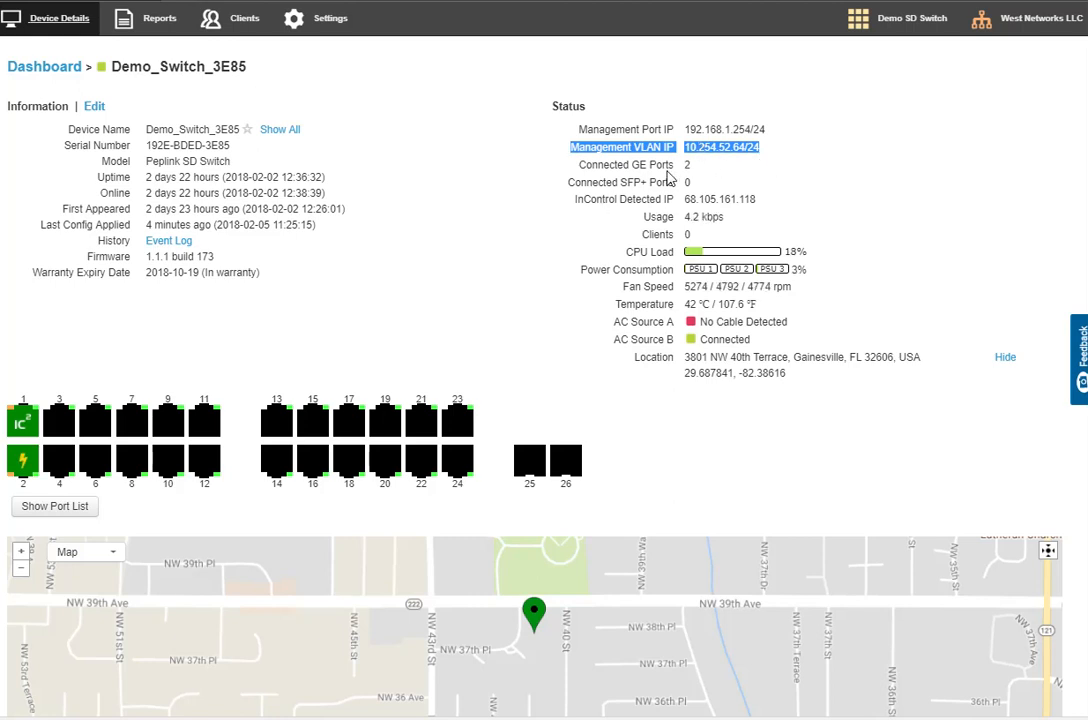
{"action": "left_click", "coordinate": [709, 143]}
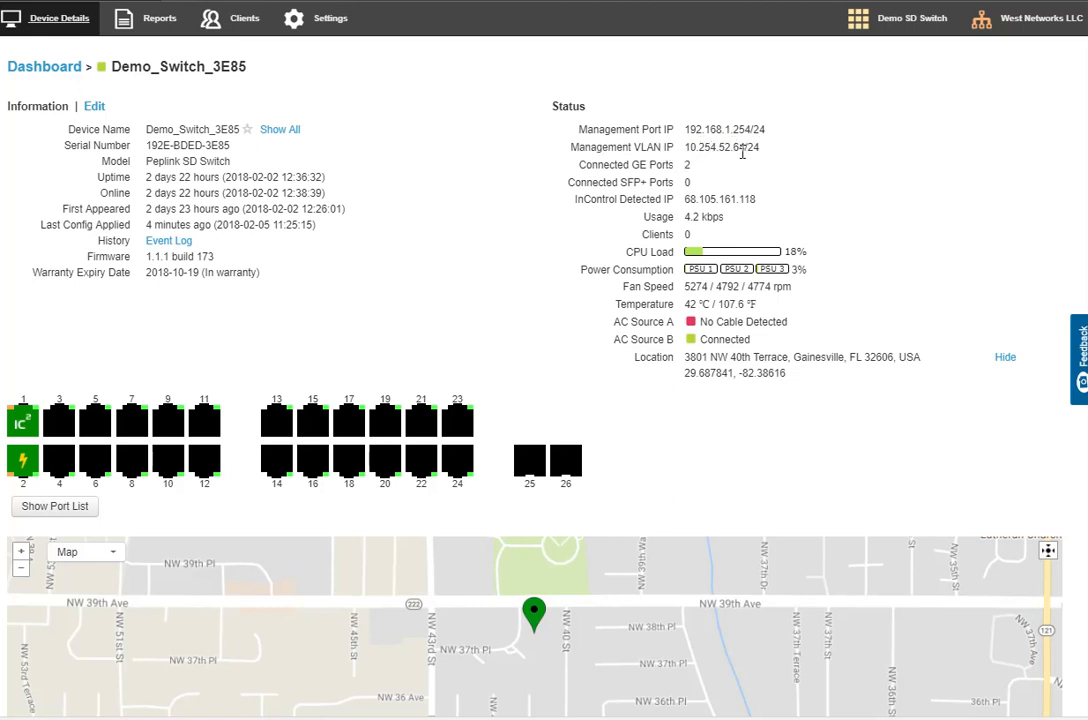
{"action": "mouse_move", "coordinate": [22, 462]}
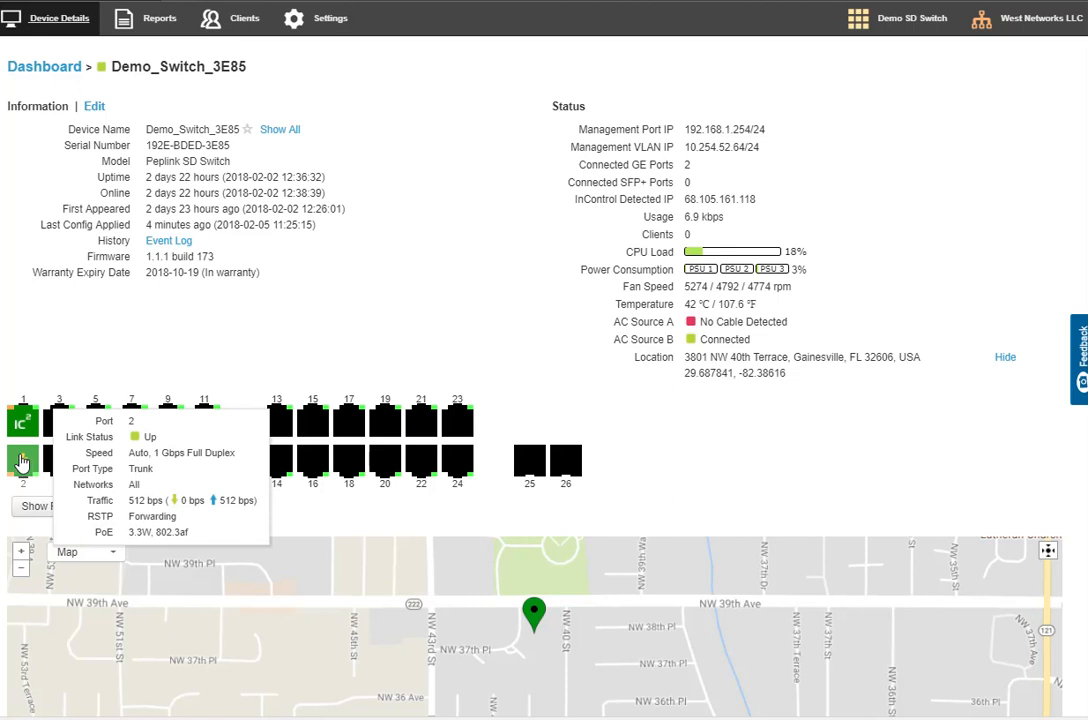
{"action": "left_click_drag", "start_coordinate": [255, 224], "coordinate": [248, 224]}
{"action": "mouse_move", "coordinate": [58, 442]}
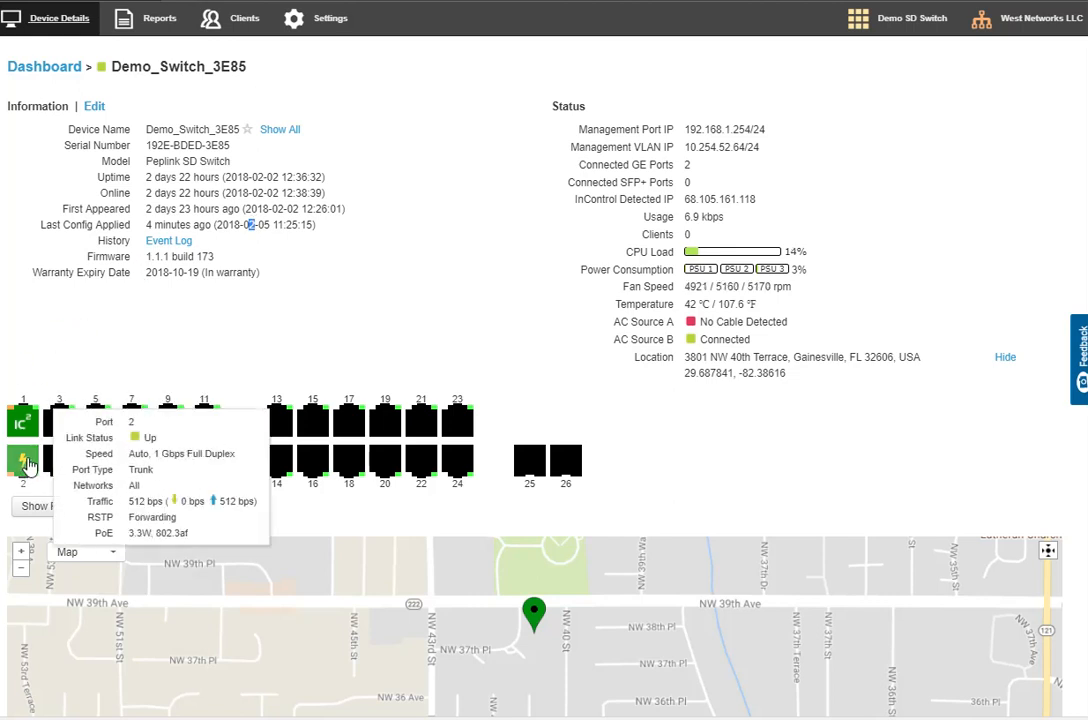
{"action": "left_click", "coordinate": [305, 355]}
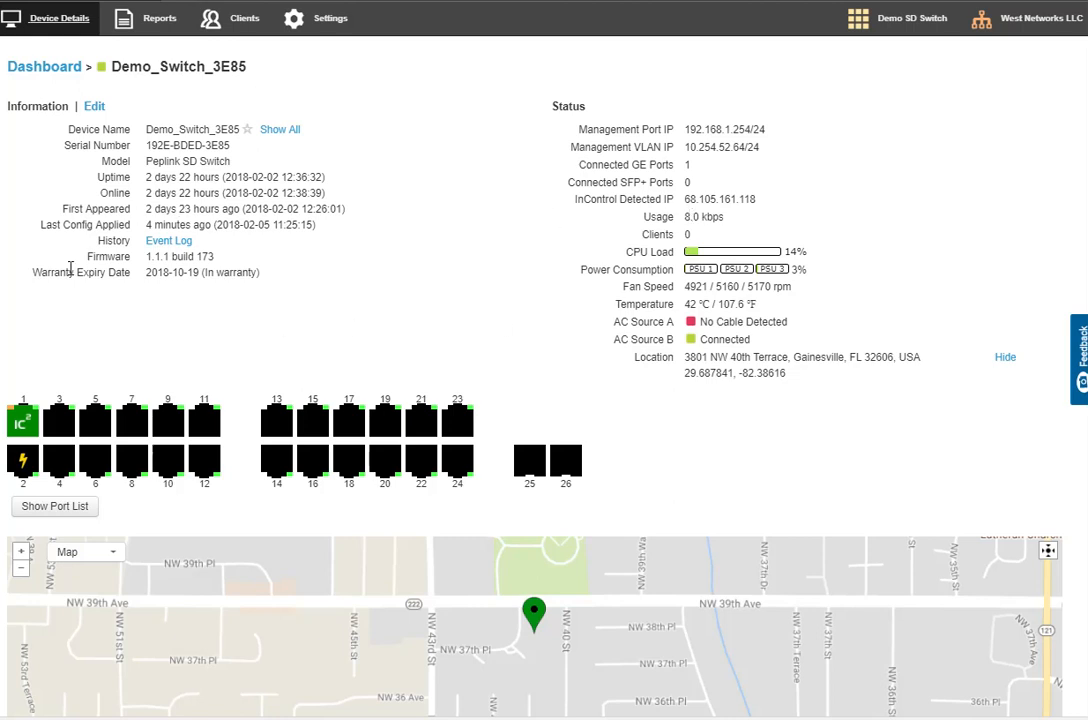
Recheck port 2's link status, speed and PoE draw on the switch's port diagram
{"action": "mouse_move", "coordinate": [33, 476]}
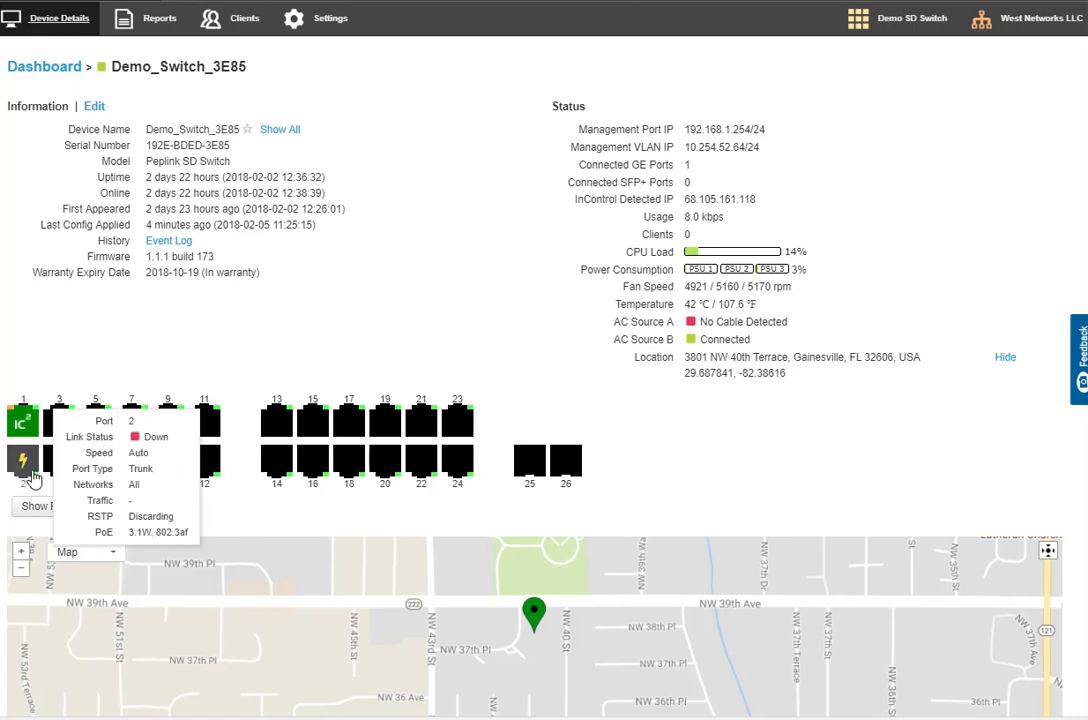
{"action": "mouse_move", "coordinate": [15, 418]}
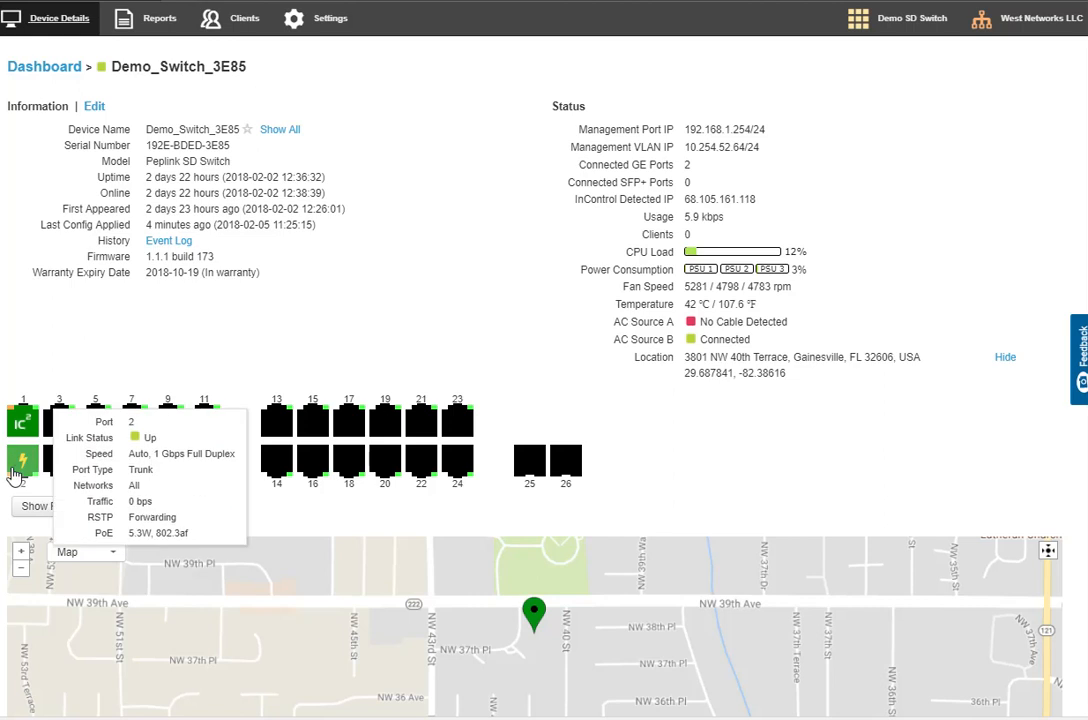
{"action": "scroll", "coordinate": [87, 357], "scroll_direction": "down", "scroll_amount": 2}
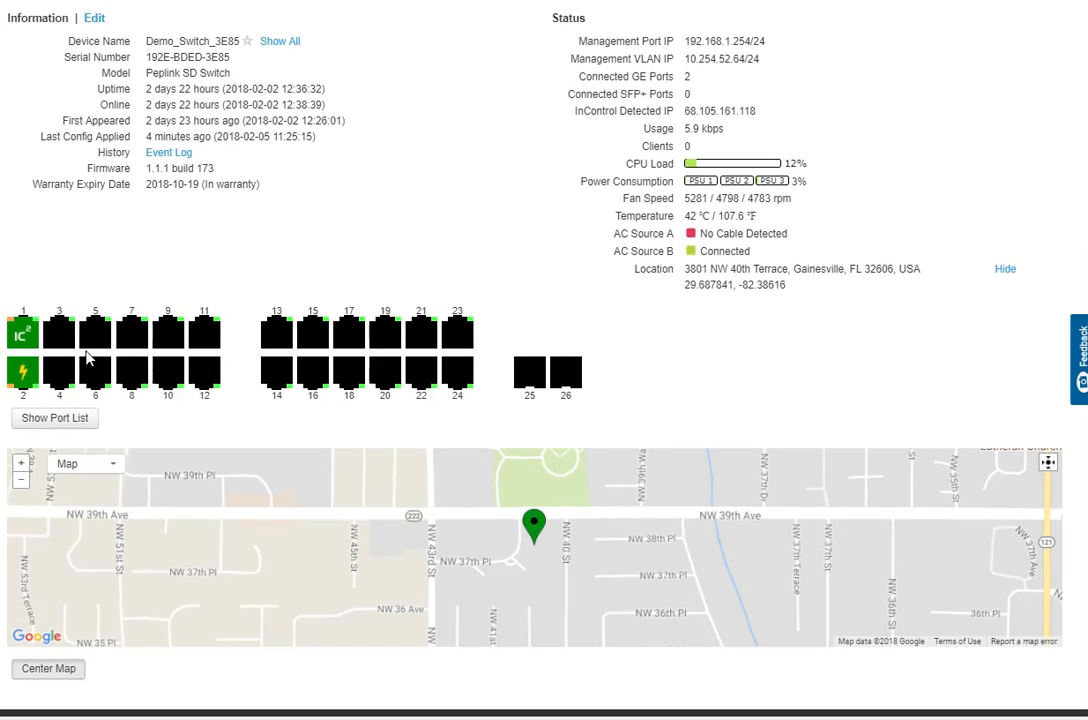
{"action": "scroll", "coordinate": [166, 380], "scroll_direction": "up", "scroll_amount": 2}
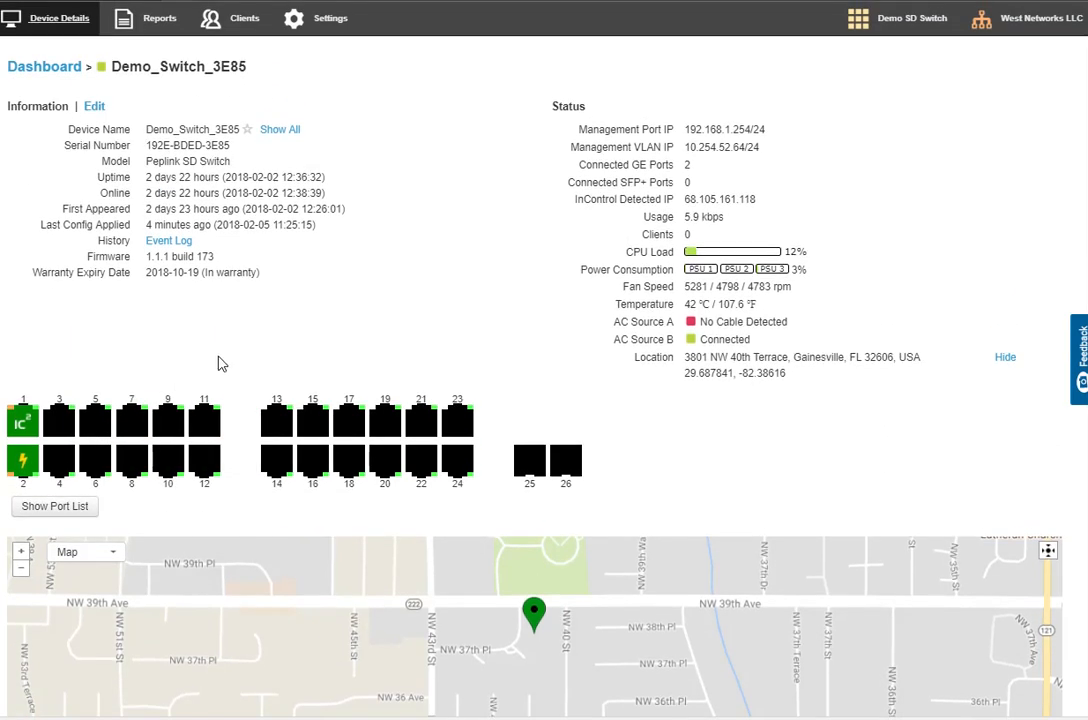
Open the port details, select ports 19, 21 and 23 together, and enable link aggregation for them
{"action": "left_click", "coordinate": [66, 425]}
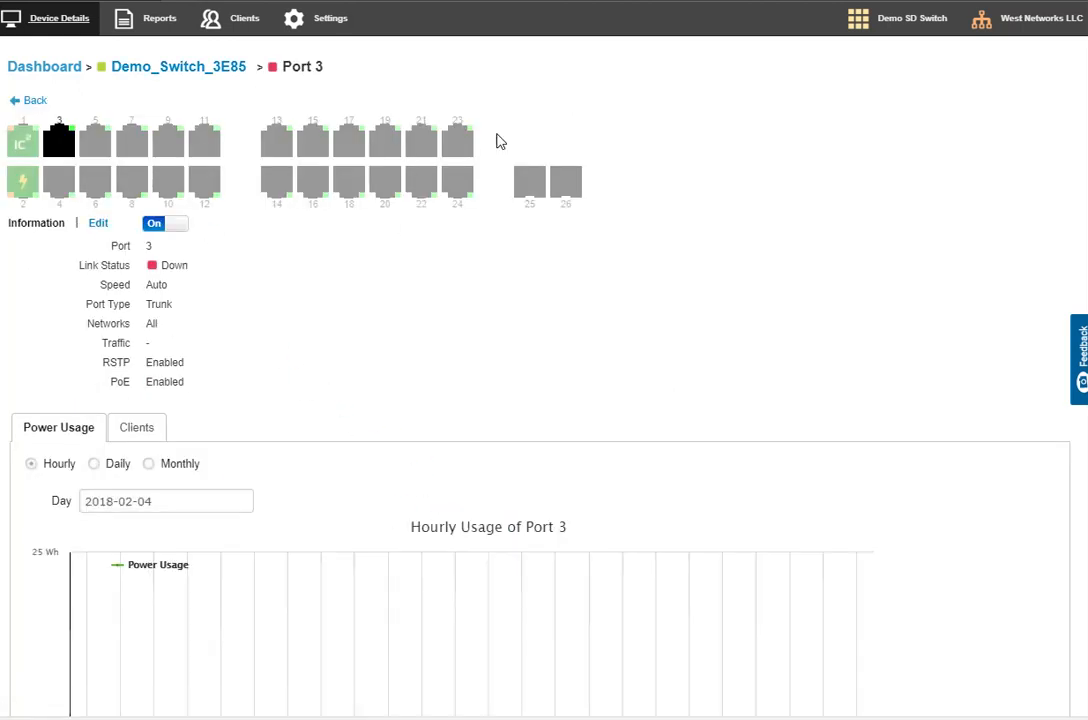
{"action": "left_click", "coordinate": [386, 140]}
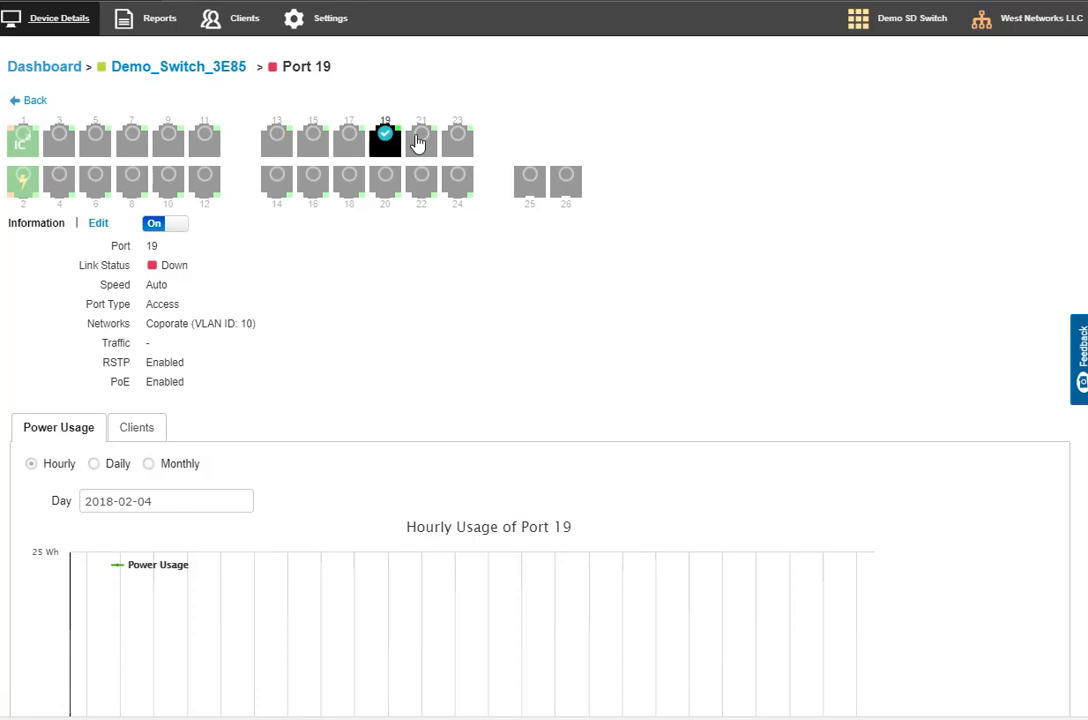
{"action": "left_click", "coordinate": [422, 140]}
{"action": "left_click", "coordinate": [458, 140]}
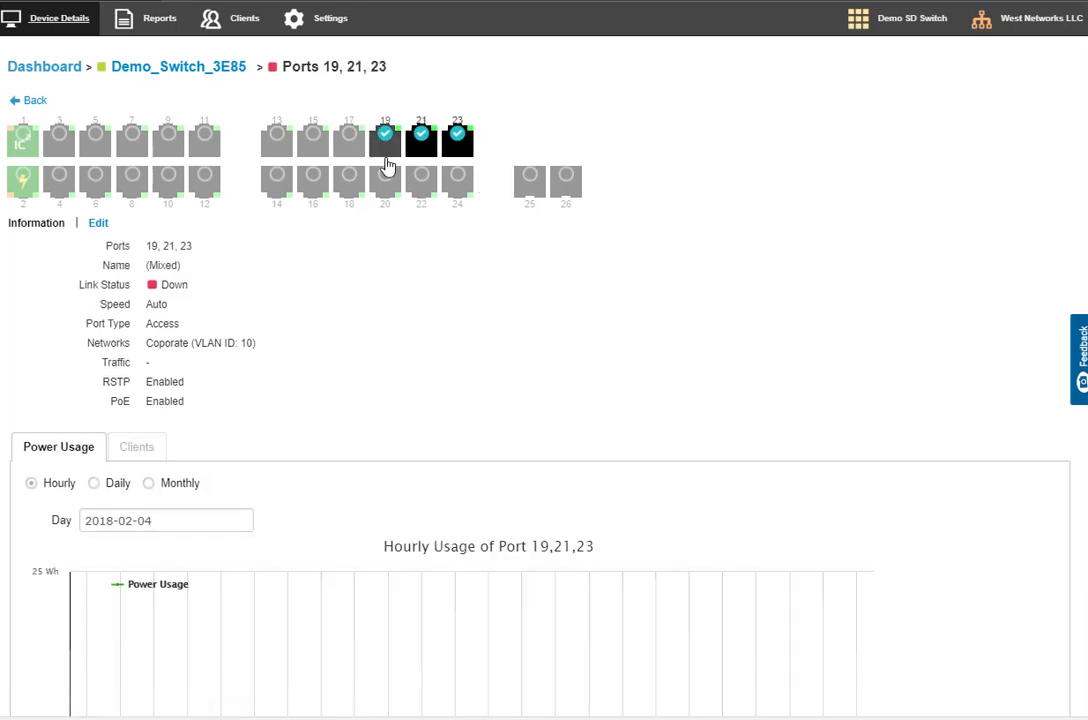
{"action": "left_click", "coordinate": [97, 222]}
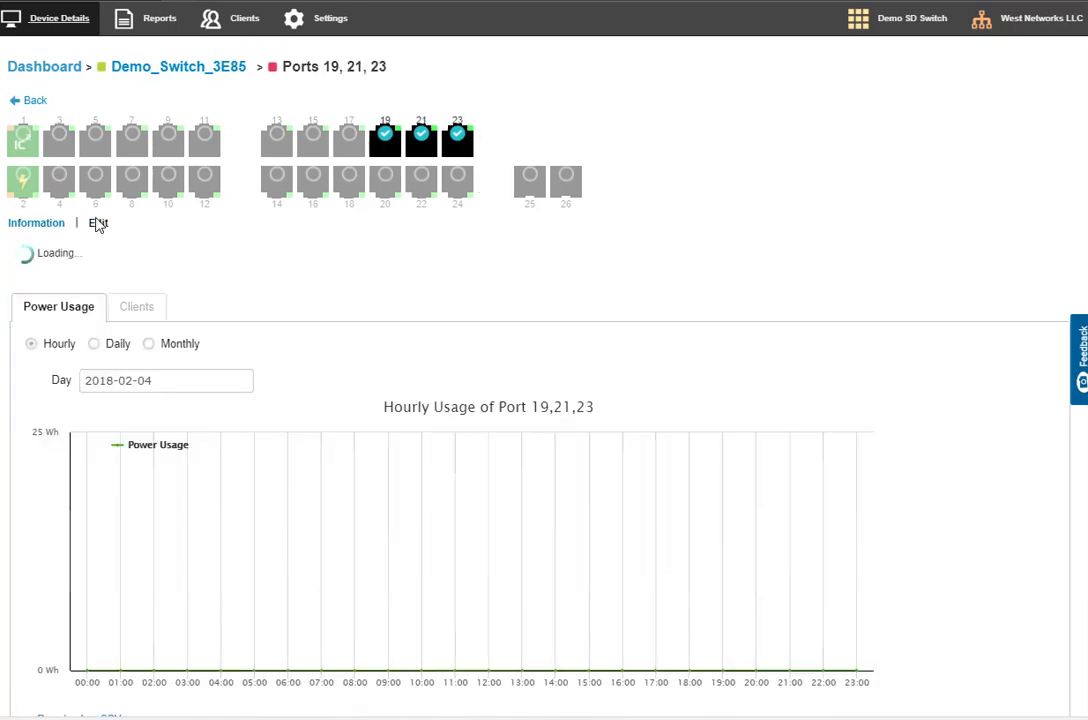
{"action": "left_click", "coordinate": [152, 247]}
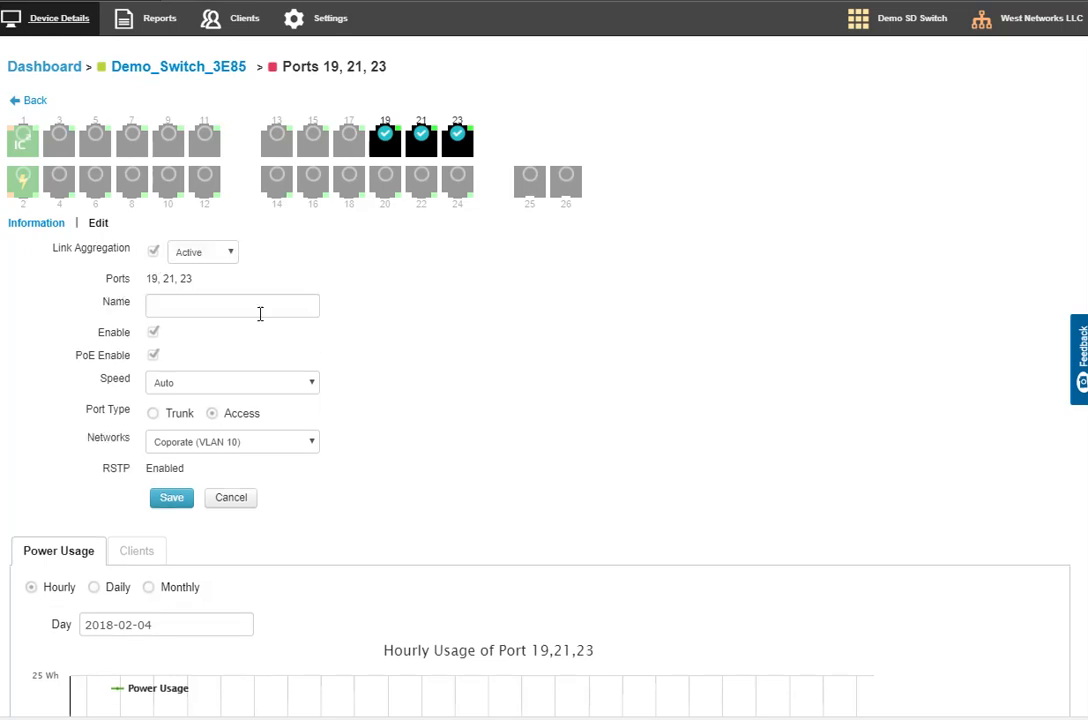
Name the aggregated ports 19, 21 and 23 "Server 1", keeping the aggregation mode Active and the speed Auto
{"action": "left_click", "coordinate": [207, 254]}
{"action": "left_click", "coordinate": [206, 254]}
{"action": "left_click", "coordinate": [170, 306]}
{"action": "type", "text": "Server 1"}
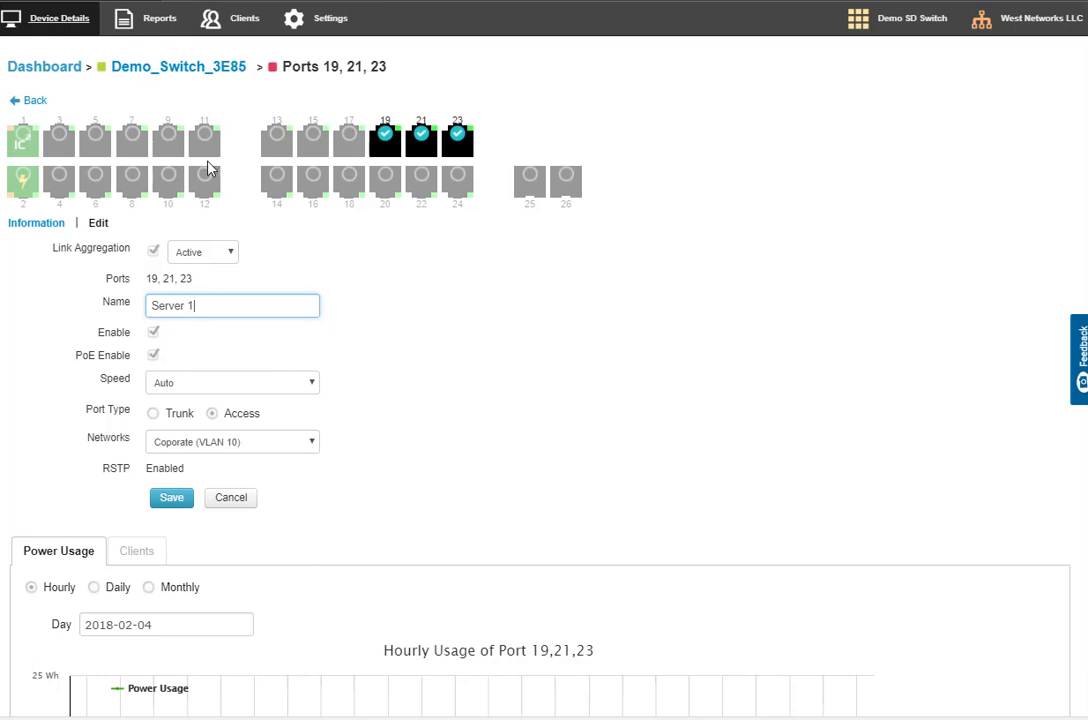
{"action": "left_click", "coordinate": [203, 388]}
{"action": "left_click", "coordinate": [203, 388]}
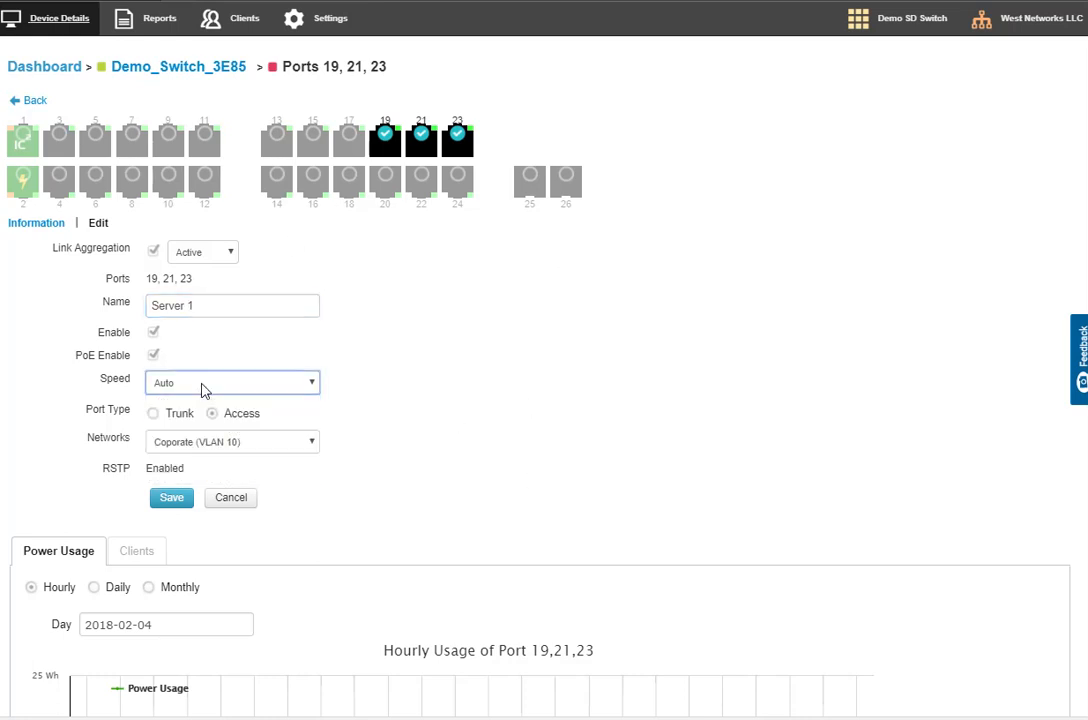
Disable PoE for Server 1, choose the Coporate (VLAN 10) network, and apply the changes to the switch
{"action": "left_click", "coordinate": [153, 356]}
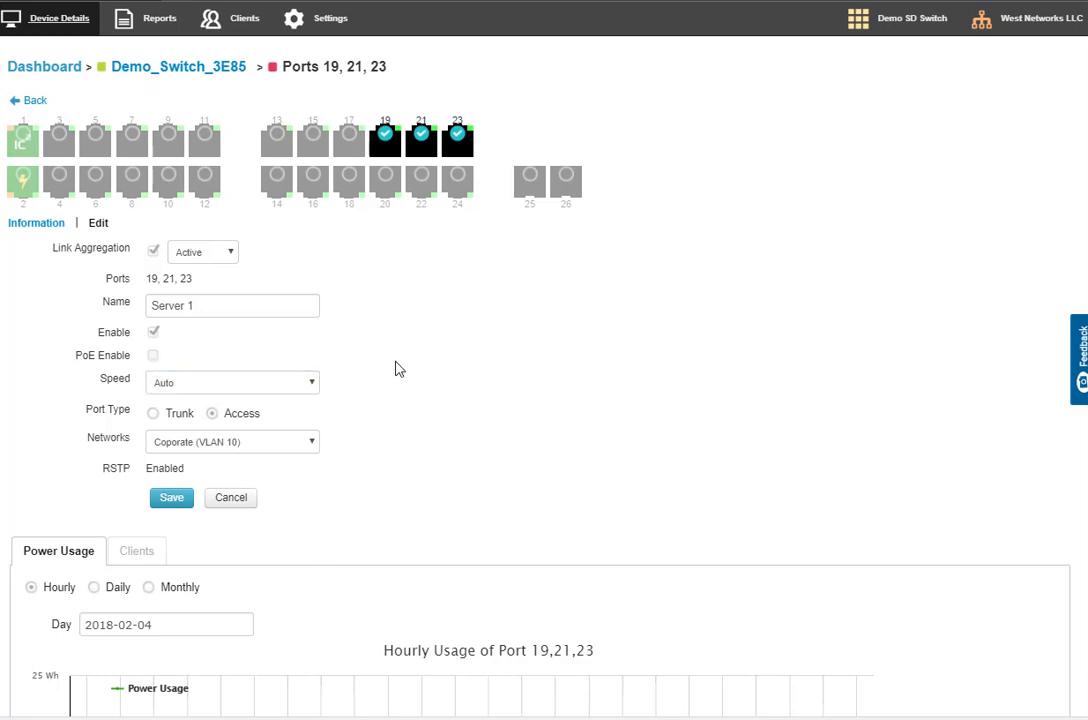
{"action": "left_click", "coordinate": [205, 448]}
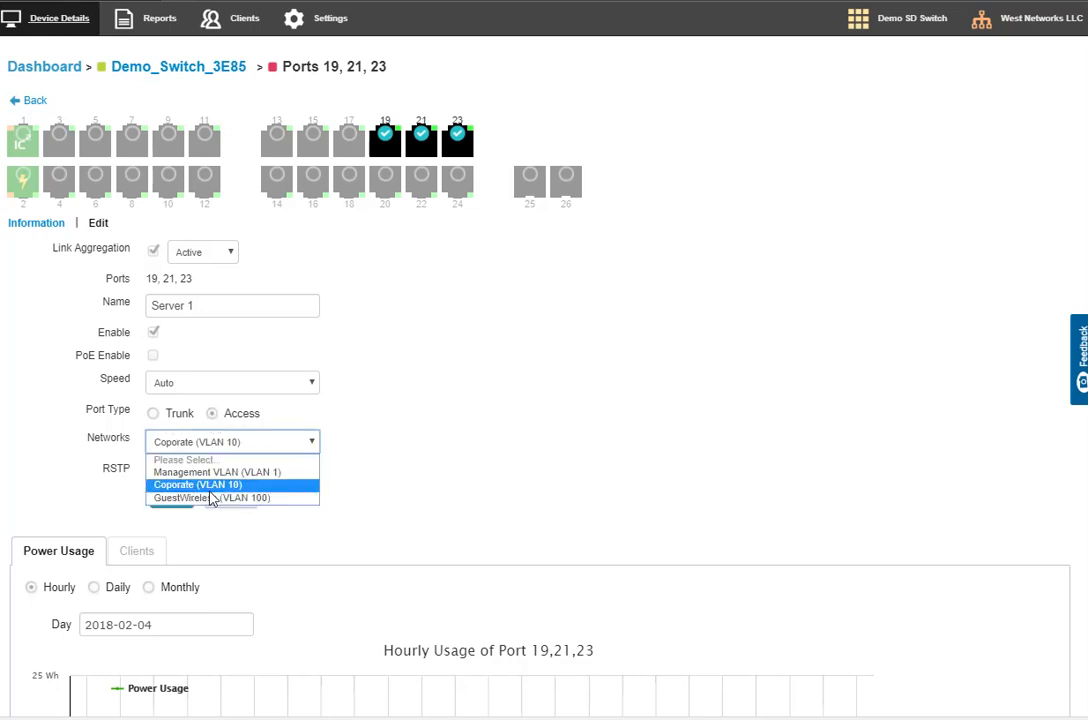
{"action": "left_click", "coordinate": [212, 485]}
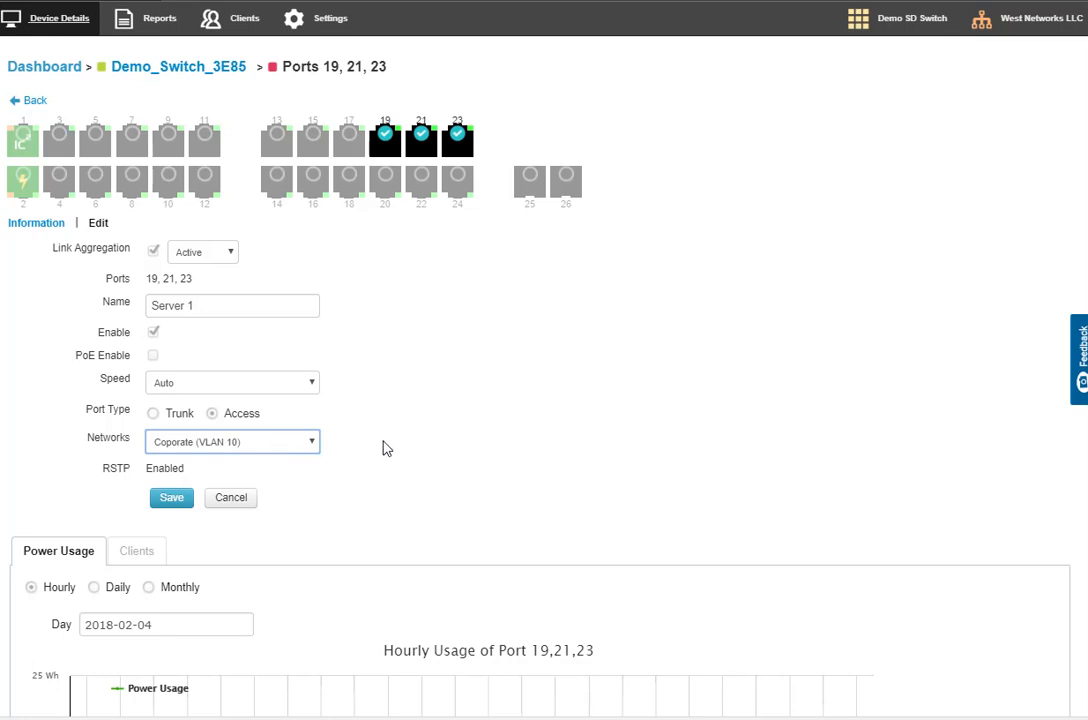
{"action": "left_click", "coordinate": [172, 498]}
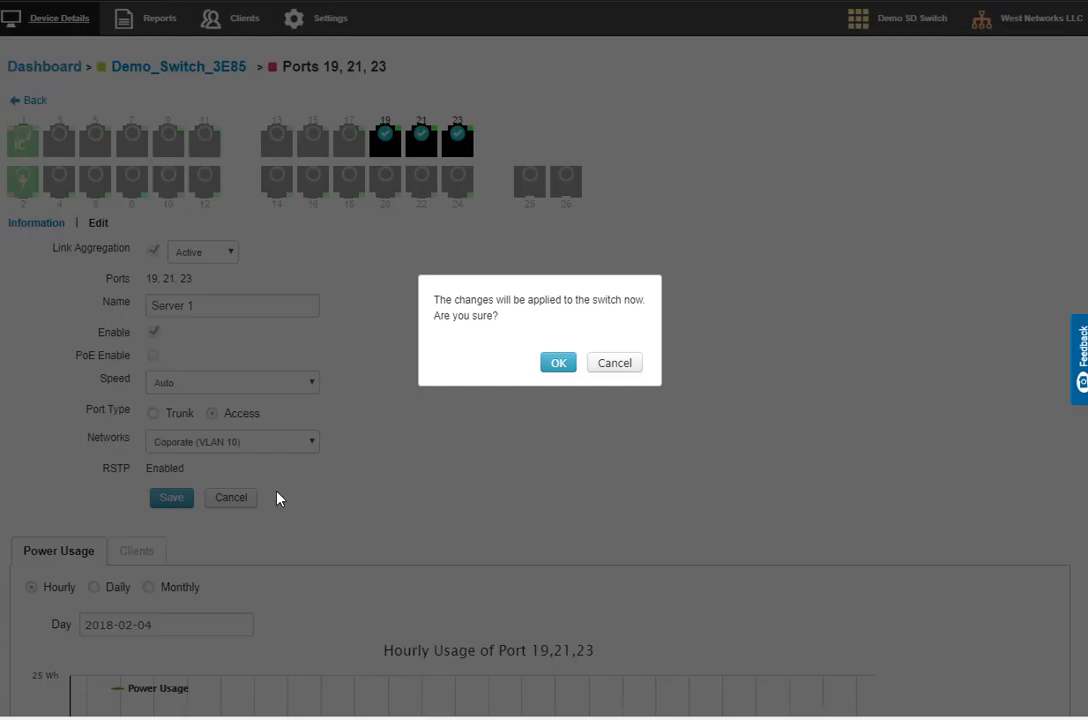
{"action": "left_click", "coordinate": [560, 365]}
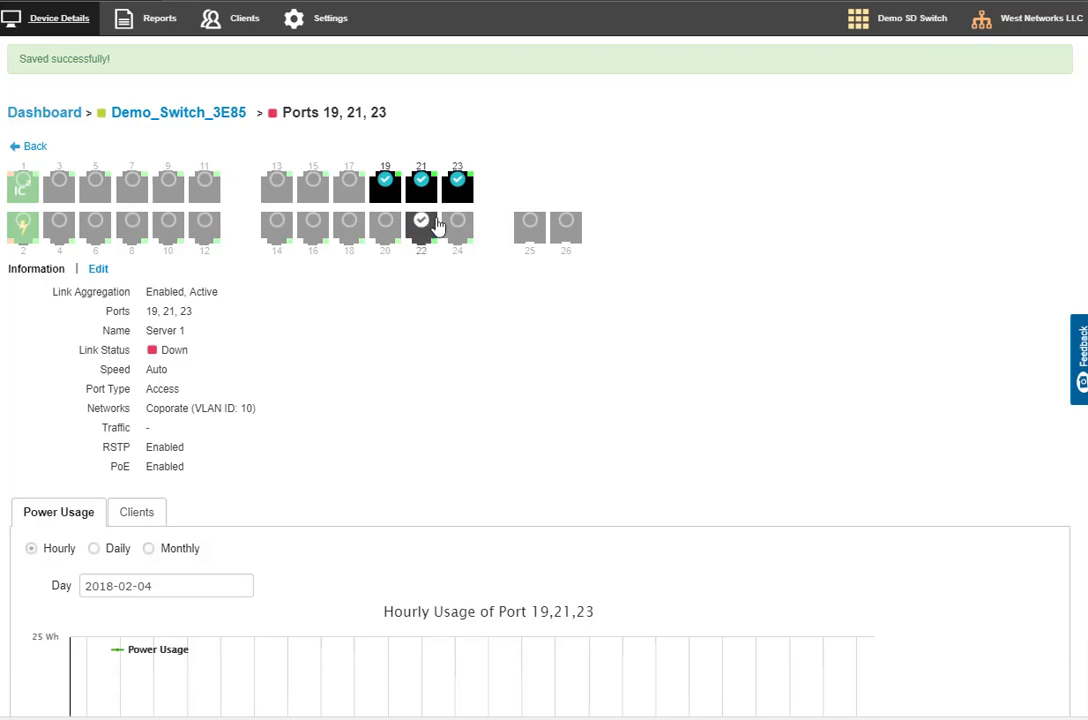
Check the saved link aggregation, member ports and name of the Server 1 group
{"action": "left_click_drag", "start_coordinate": [147, 312], "coordinate": [209, 318]}
{"action": "left_click_drag", "start_coordinate": [55, 291], "coordinate": [243, 301]}
{"action": "left_click_drag", "start_coordinate": [146, 315], "coordinate": [218, 336]}
Aggregate only ports 20, 22 and 24 as an Active link group named "Server 2"
{"action": "left_click", "coordinate": [385, 225]}
{"action": "left_click", "coordinate": [421, 225]}
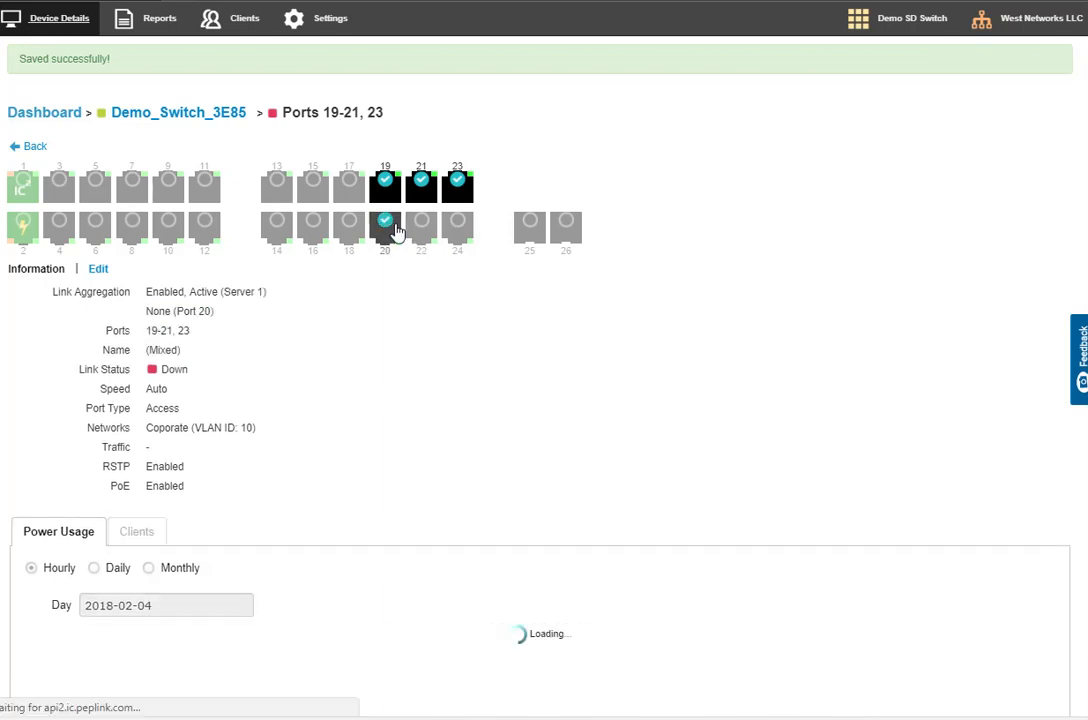
{"action": "left_click", "coordinate": [457, 225]}
{"action": "left_click", "coordinate": [462, 186]}
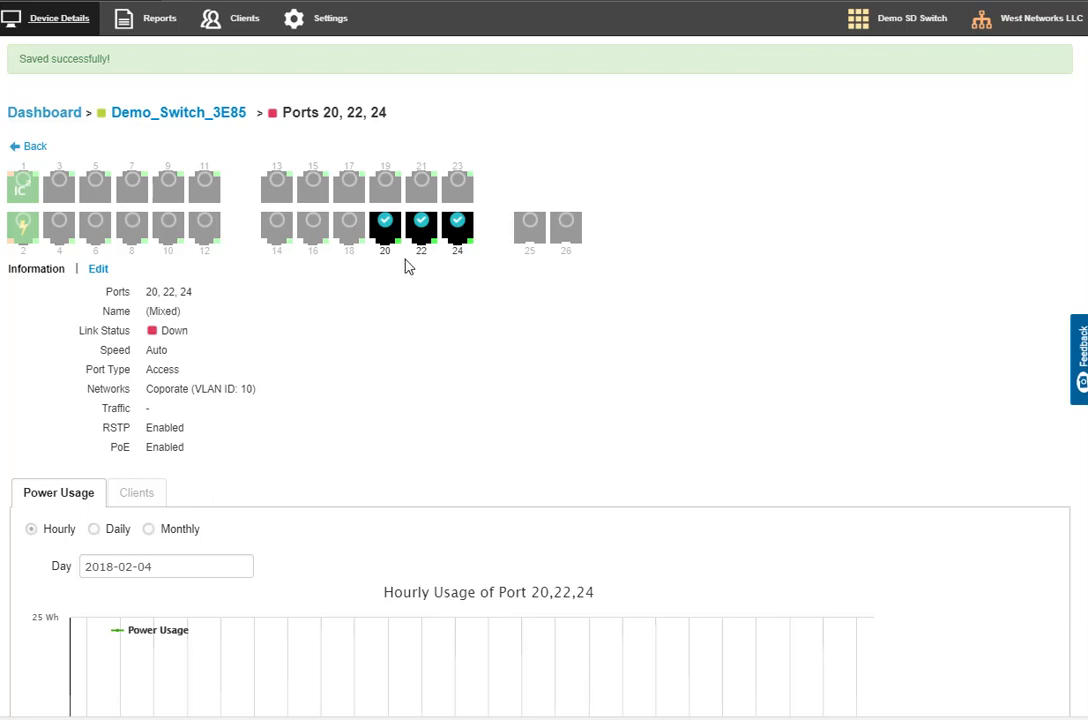
{"action": "left_click", "coordinate": [97, 270]}
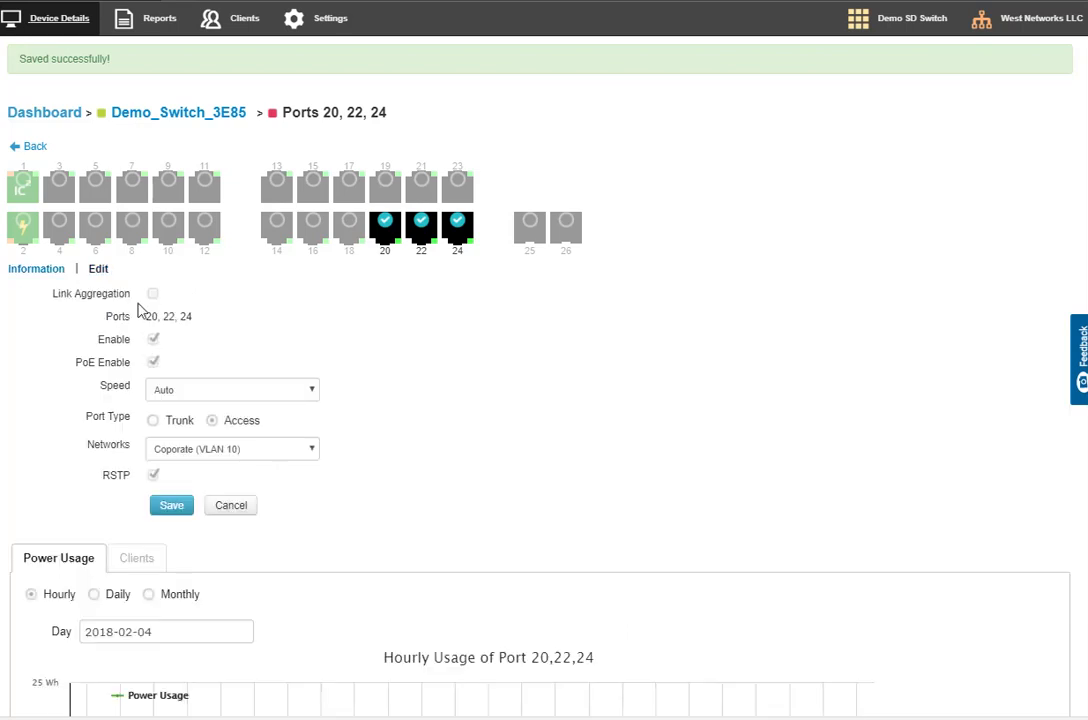
{"action": "left_click", "coordinate": [192, 353]}
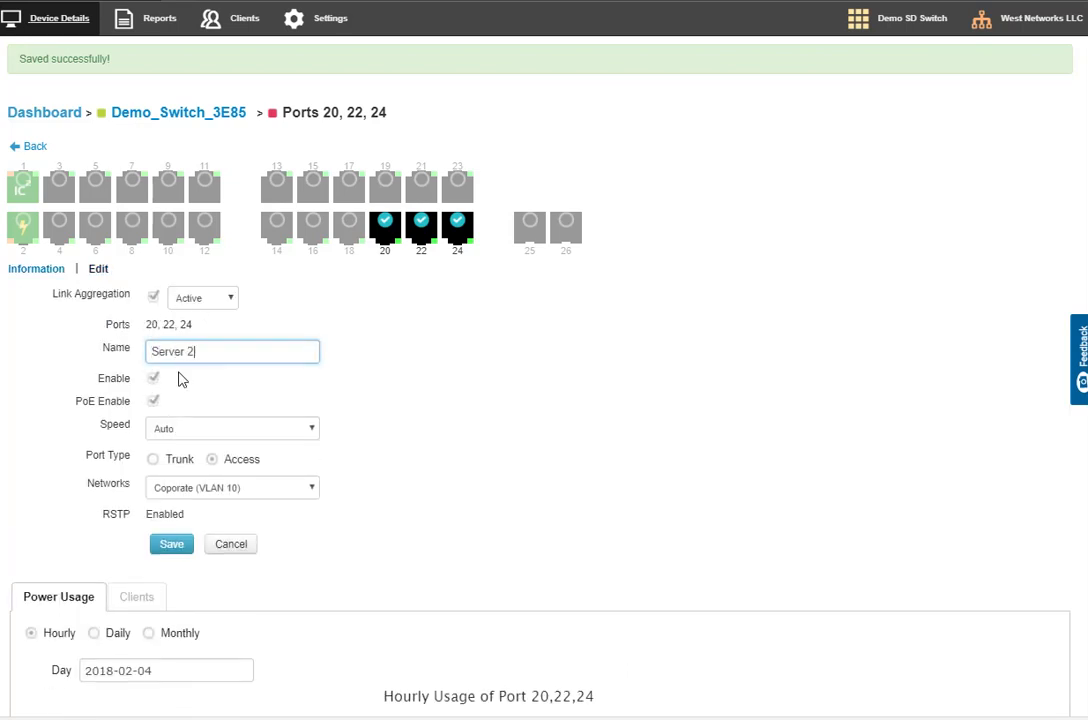
Disable PoE for the Server 2 group and apply the changes to the switch
{"action": "left_click", "coordinate": [154, 402]}
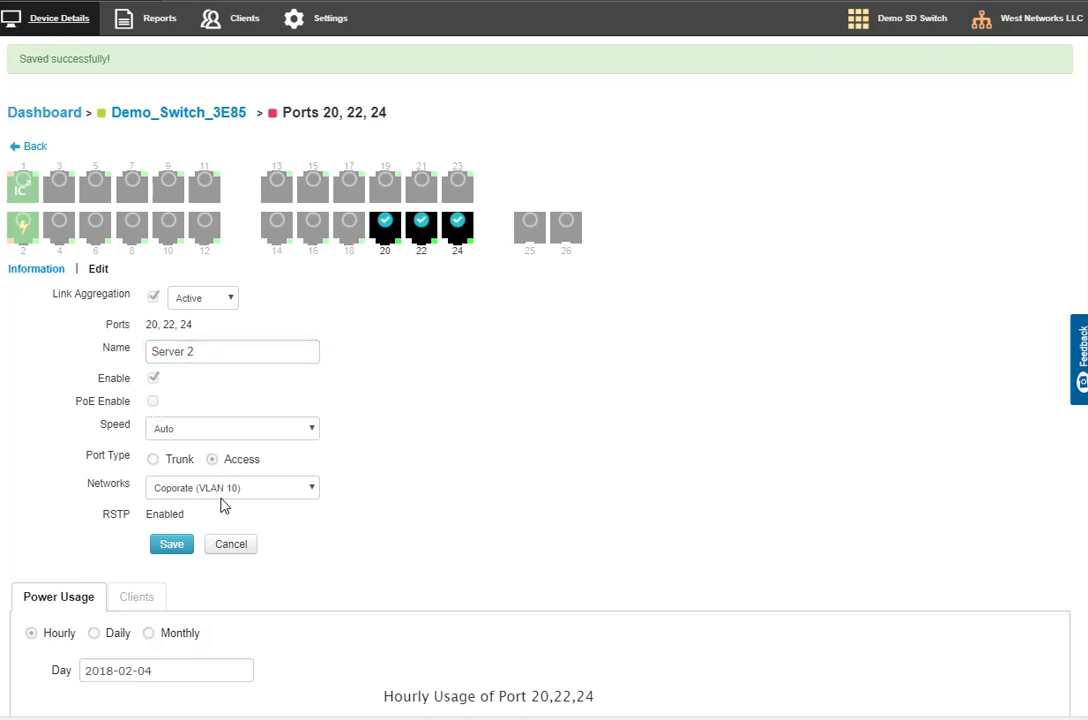
{"action": "left_click", "coordinate": [168, 546]}
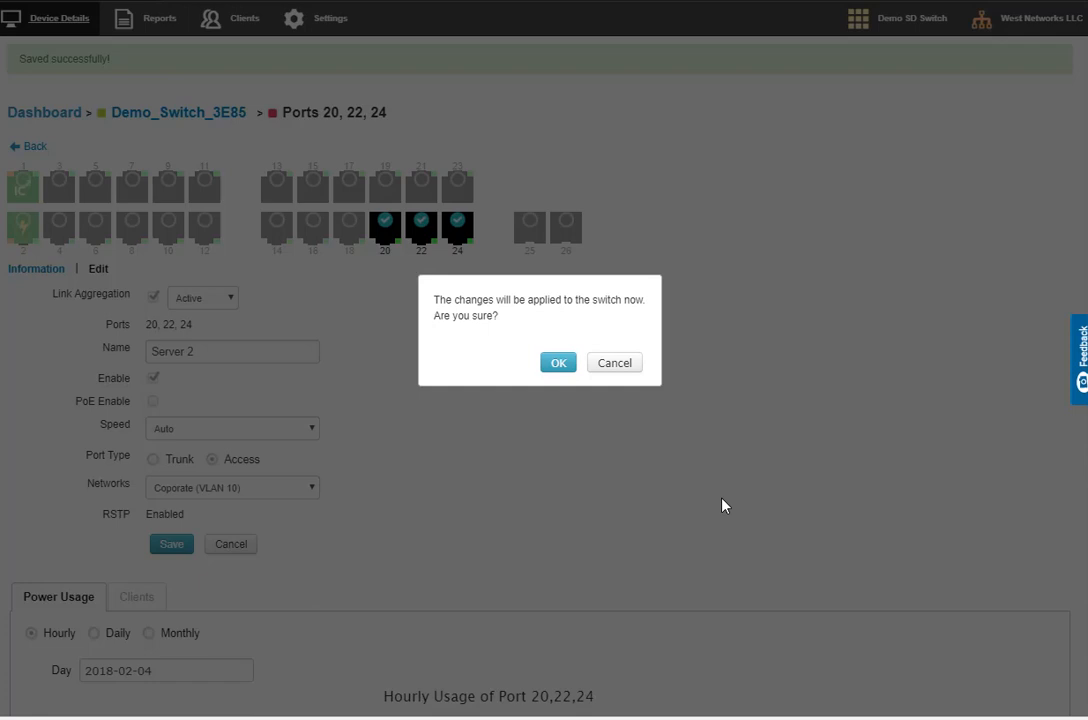
{"action": "left_click", "coordinate": [558, 363]}
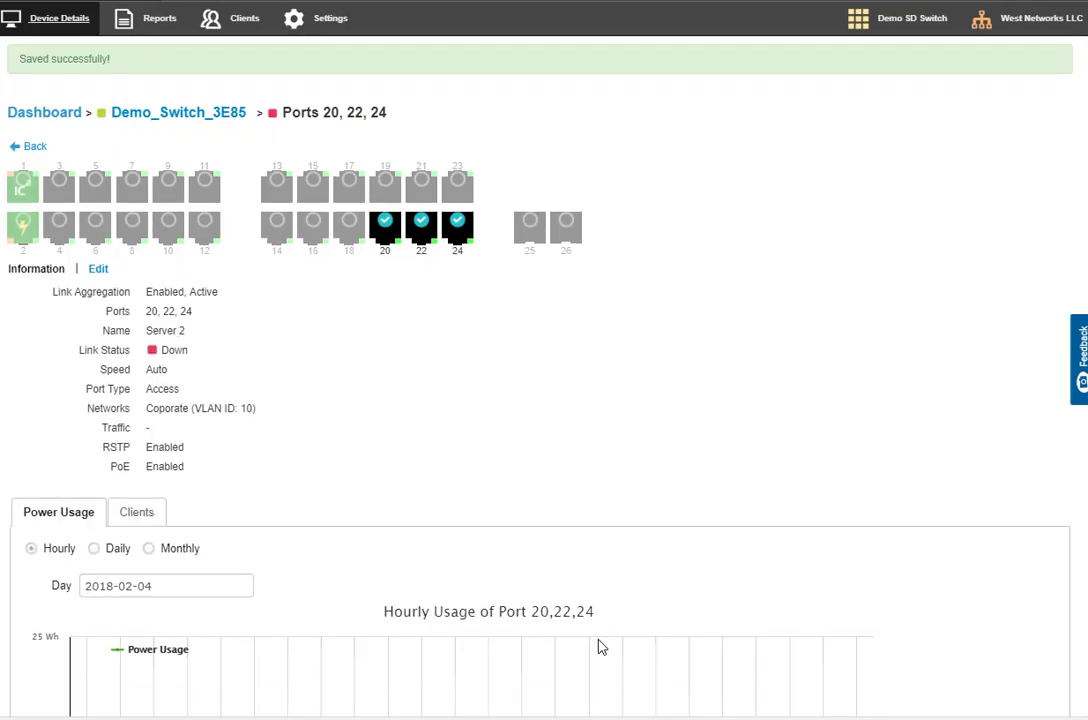
Alternate between the Server 1 and Server 2 port groups to compare their aggregation and PoE settings
{"action": "left_click", "coordinate": [421, 183]}
{"action": "left_click", "coordinate": [421, 226]}
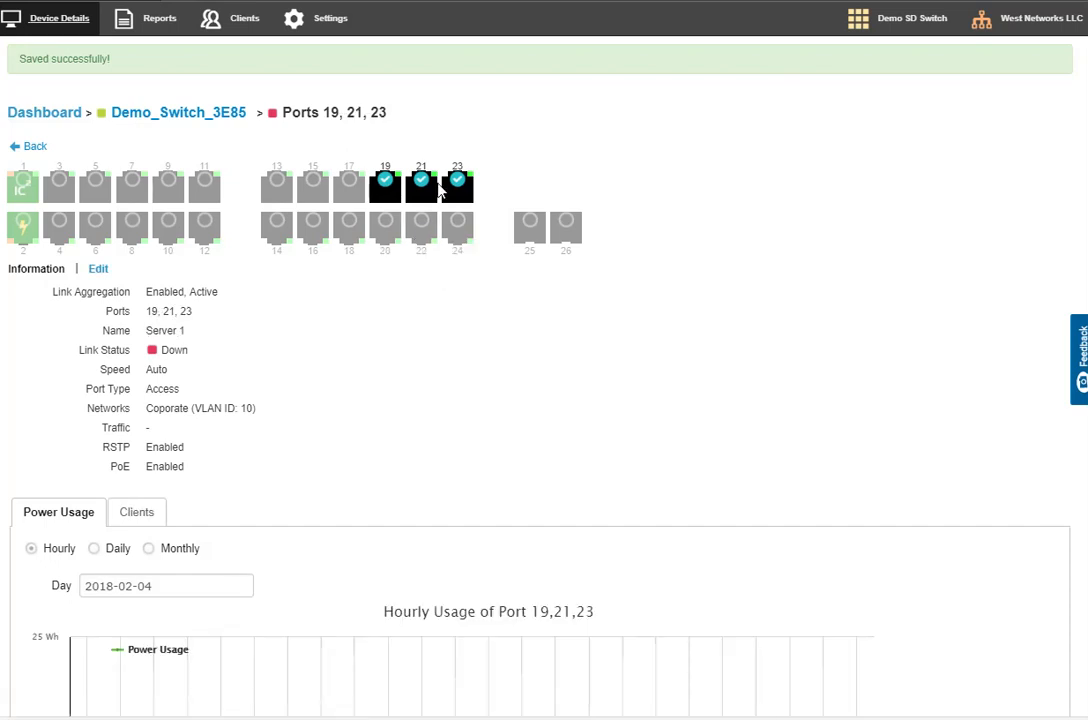
{"action": "left_click", "coordinate": [390, 229]}
{"action": "left_click", "coordinate": [421, 227]}
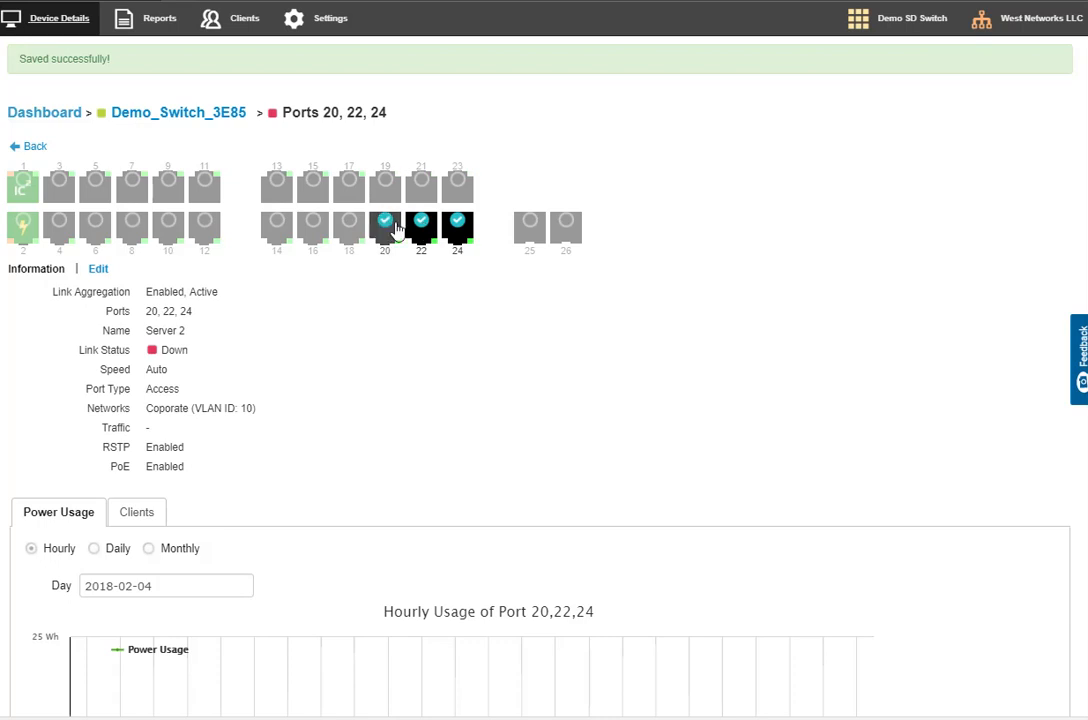
{"action": "left_click", "coordinate": [423, 186]}
{"action": "left_click", "coordinate": [425, 229]}
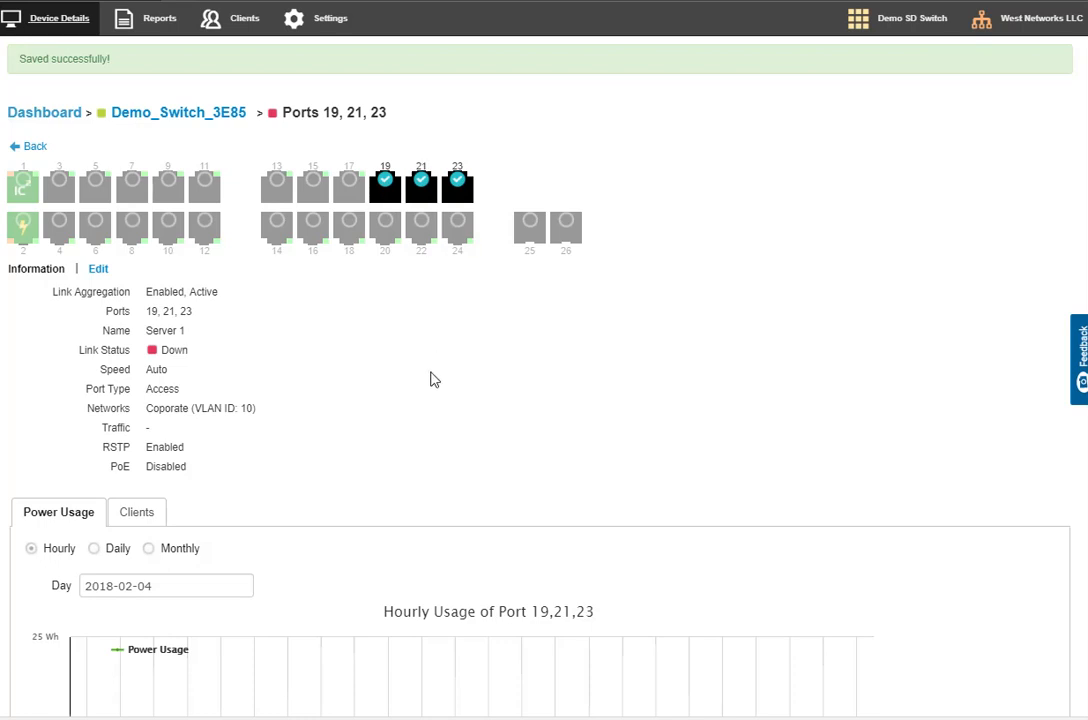
Select only port 11, leaving out the Server 1 ports, and open its settings for editing
{"action": "left_click", "coordinate": [204, 186]}
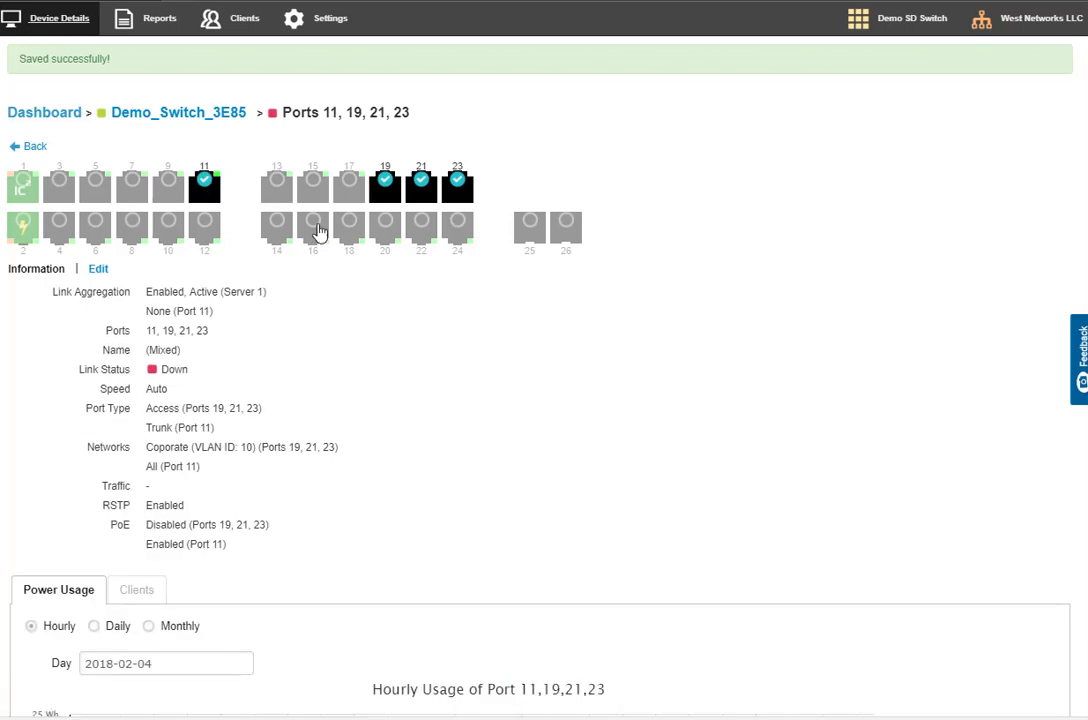
{"action": "left_click", "coordinate": [421, 189]}
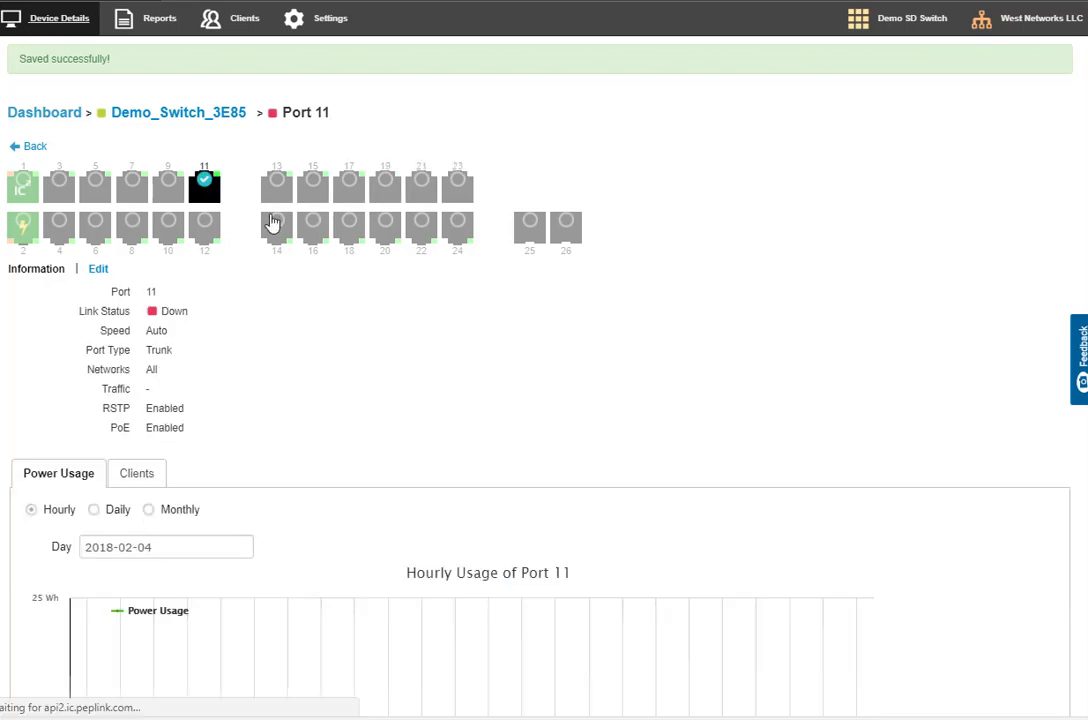
{"action": "left_click", "coordinate": [98, 270]}
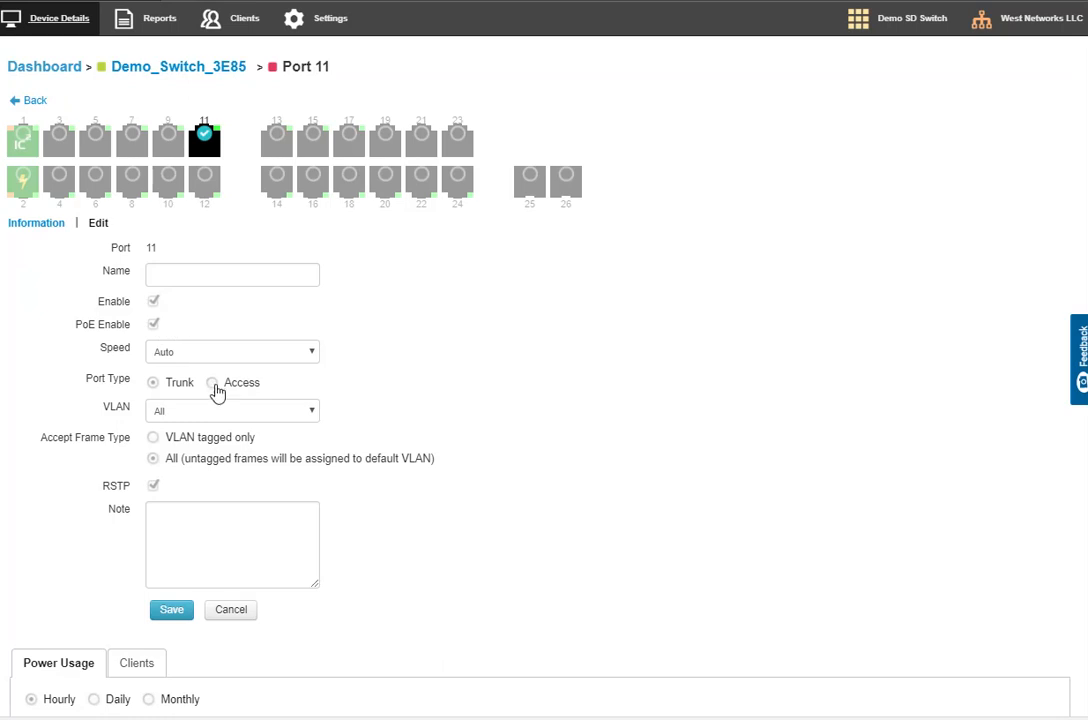
Try port 11 as an Access port on the GuestWireless (VLAN 100) network
{"action": "left_click", "coordinate": [212, 383]}
{"action": "left_click", "coordinate": [203, 414]}
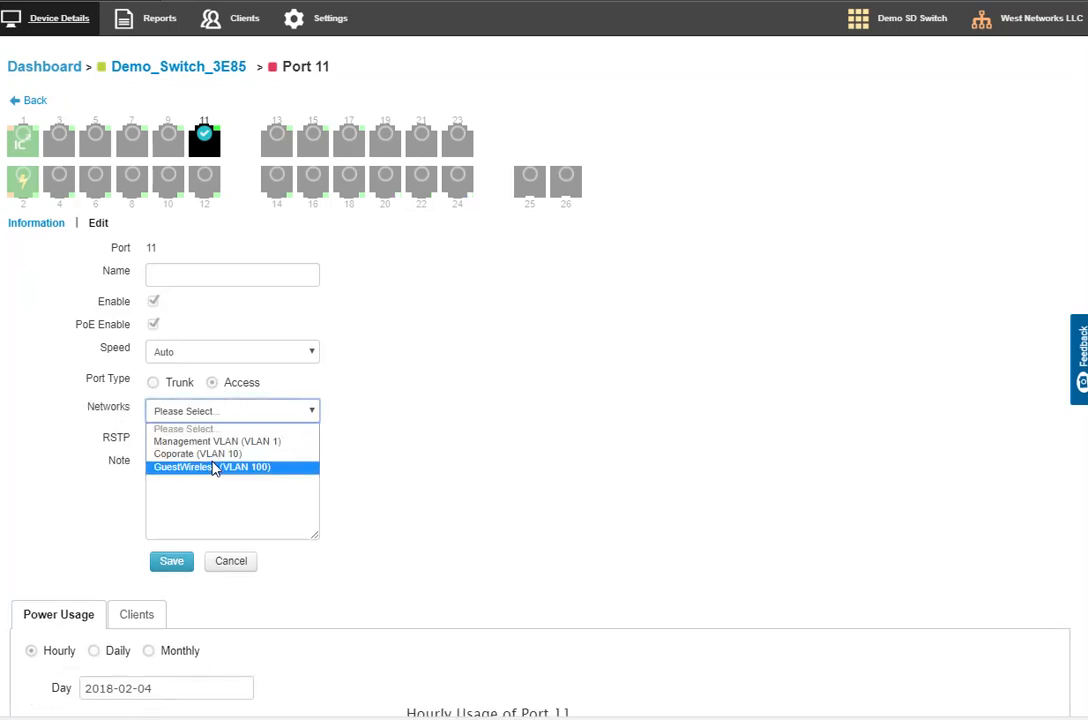
{"action": "left_click", "coordinate": [212, 466]}
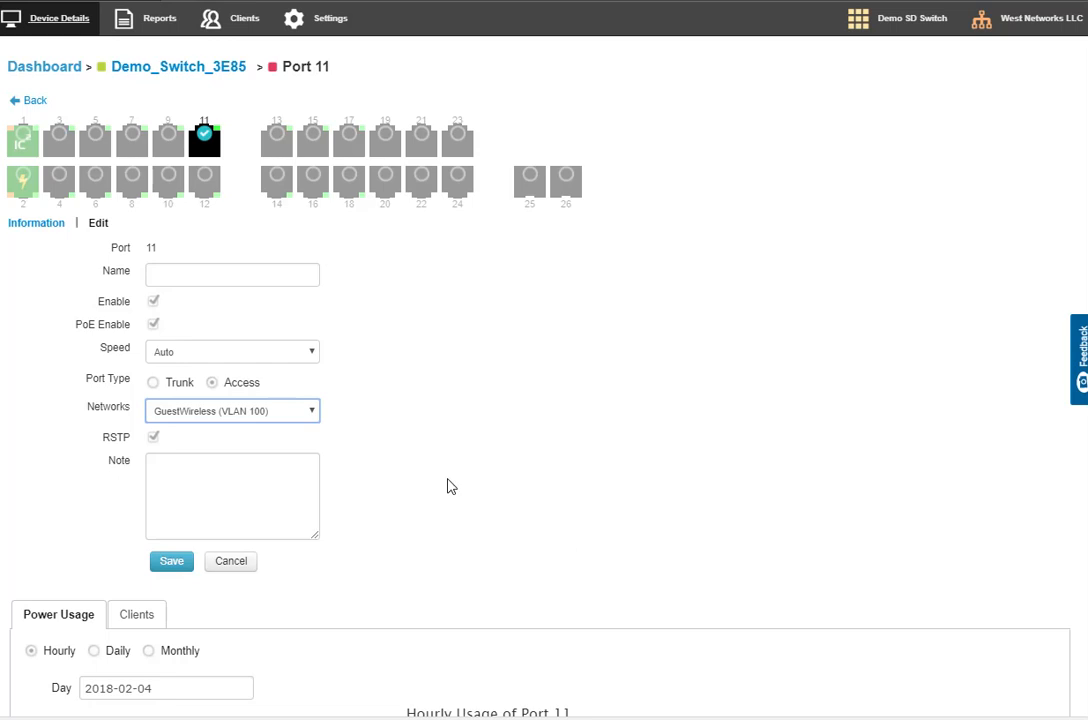
Set port 11's type to Trunk and name the port "Wireless"
{"action": "left_click", "coordinate": [156, 383]}
{"action": "left_click", "coordinate": [167, 282]}
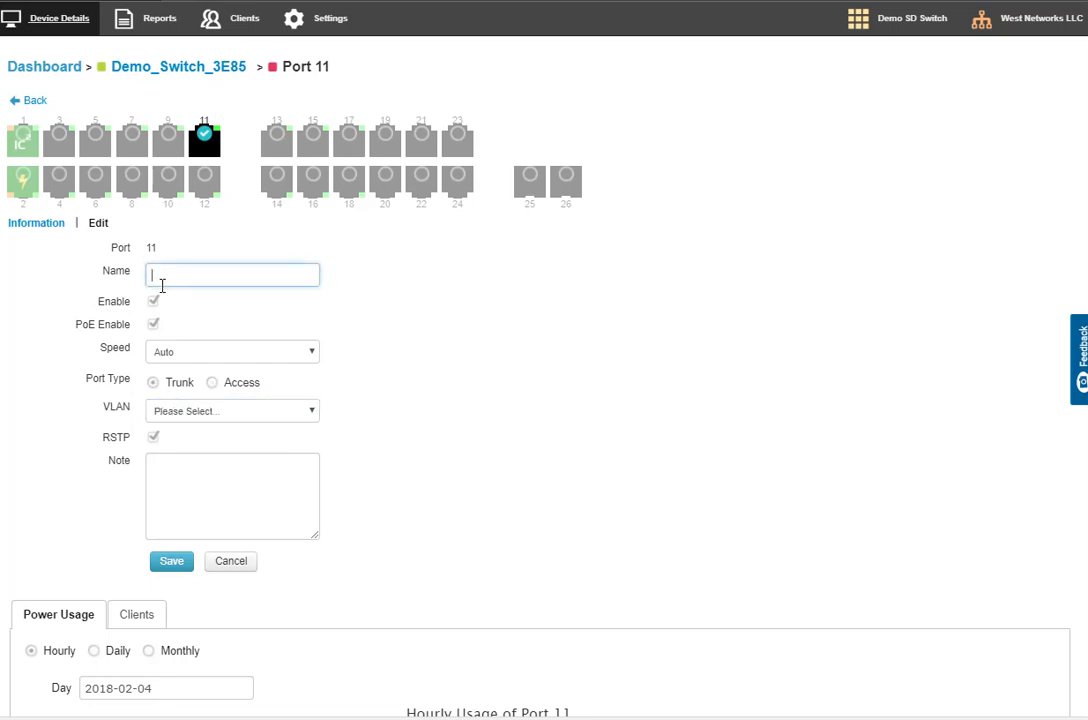
{"action": "type", "text": "Wireless"}
Set the VLAN membership of the Wireless trunk port to Custom
{"action": "left_click", "coordinate": [206, 414]}
{"action": "left_click", "coordinate": [199, 442]}
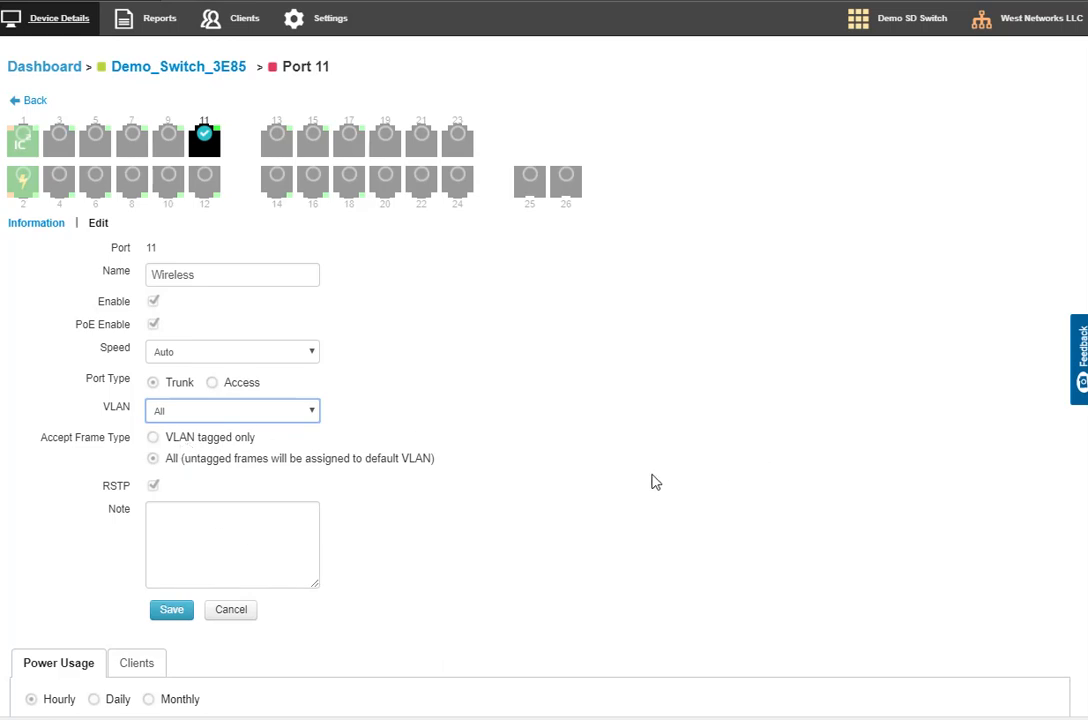
{"action": "left_click", "coordinate": [205, 413]}
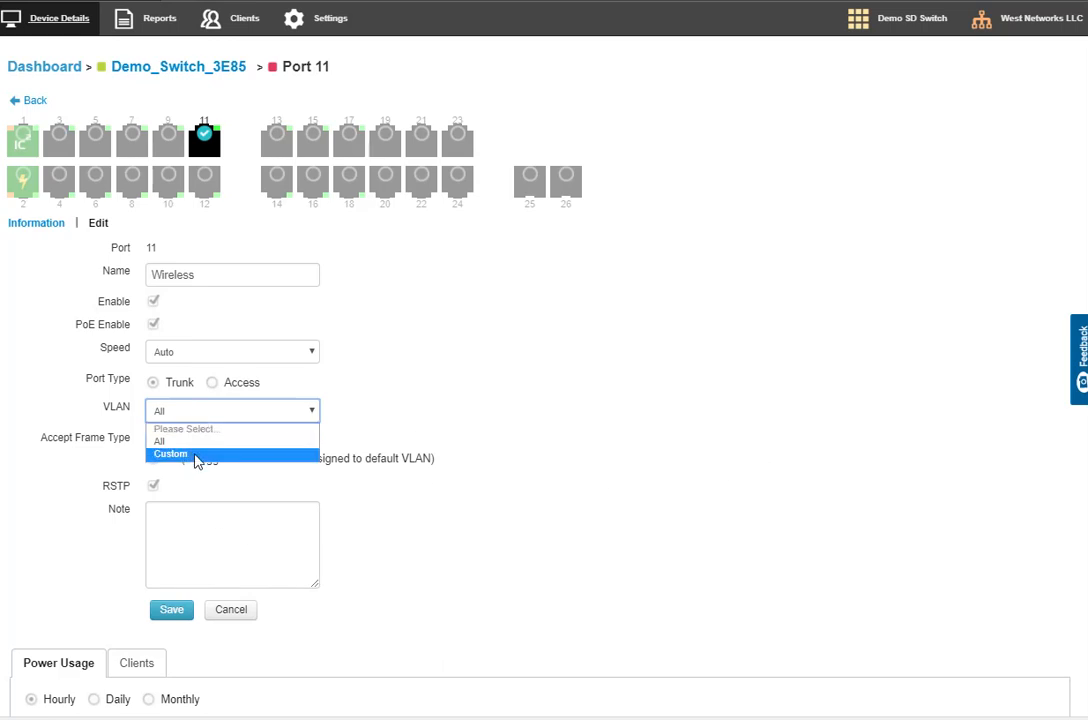
{"action": "left_click", "coordinate": [195, 455]}
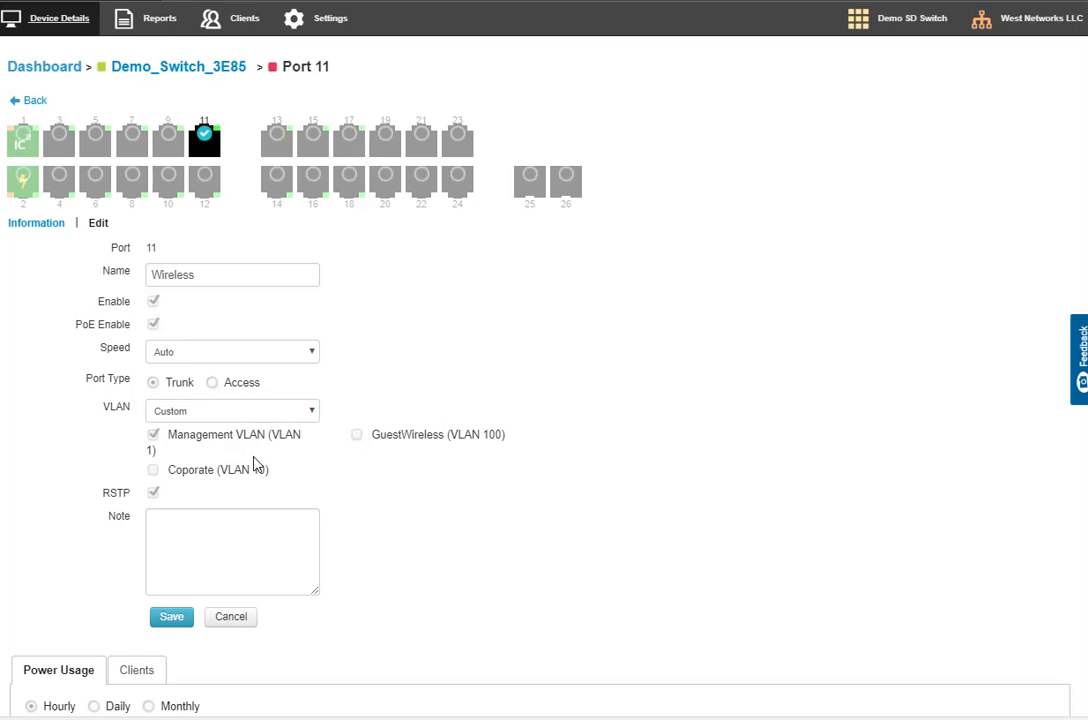
Try the GuestWireless and Coporate options for port 11's Custom trunk membership and switch its VLAN membership to All
{"action": "left_click", "coordinate": [352, 440]}
{"action": "left_click", "coordinate": [204, 472]}
{"action": "left_click", "coordinate": [229, 414]}
{"action": "left_click", "coordinate": [183, 442]}
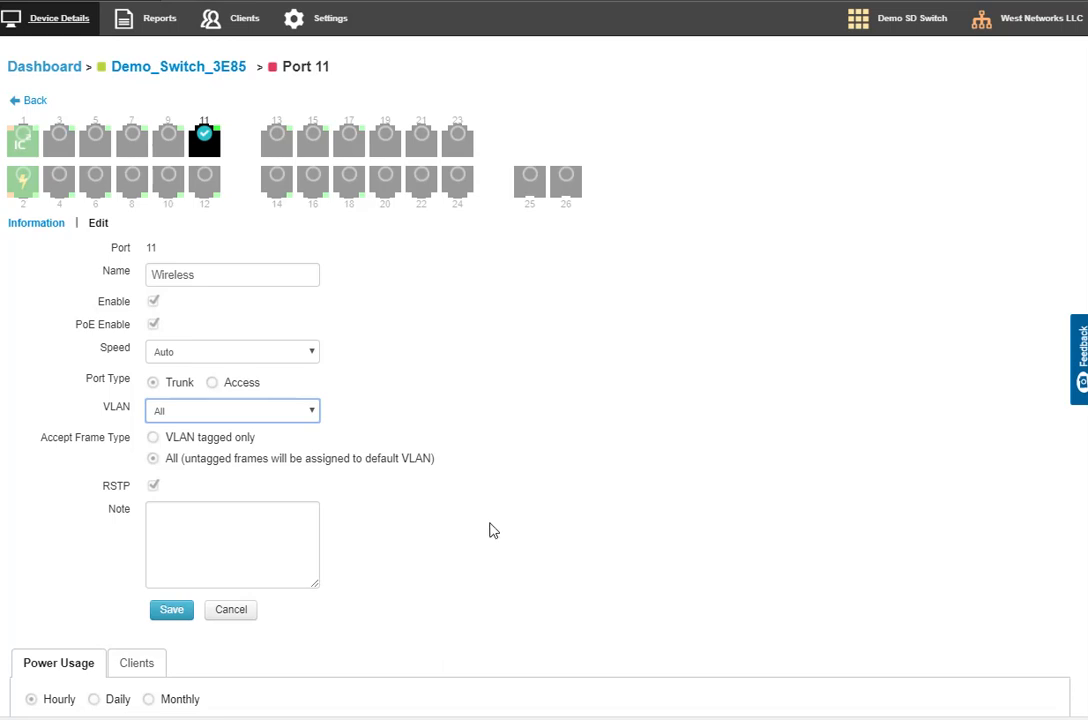
Make port 11 an Access port on the GuestWireless (VLAN 100) network and save the port settings
{"action": "left_click", "coordinate": [233, 382]}
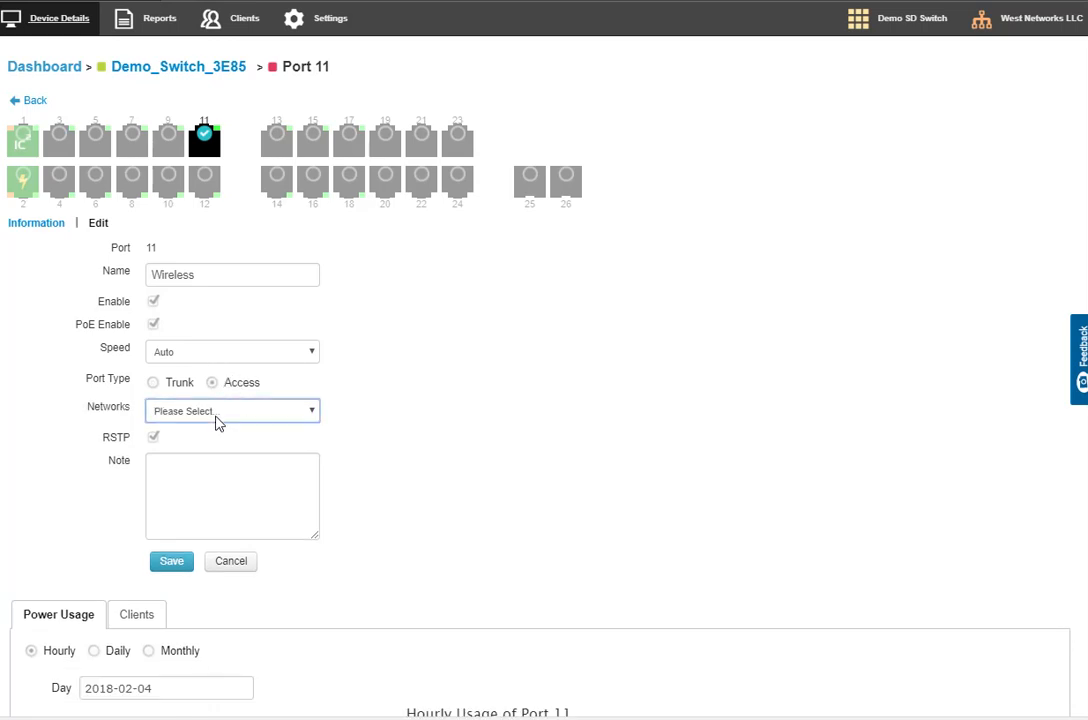
{"action": "left_click", "coordinate": [218, 414]}
{"action": "left_click", "coordinate": [214, 467]}
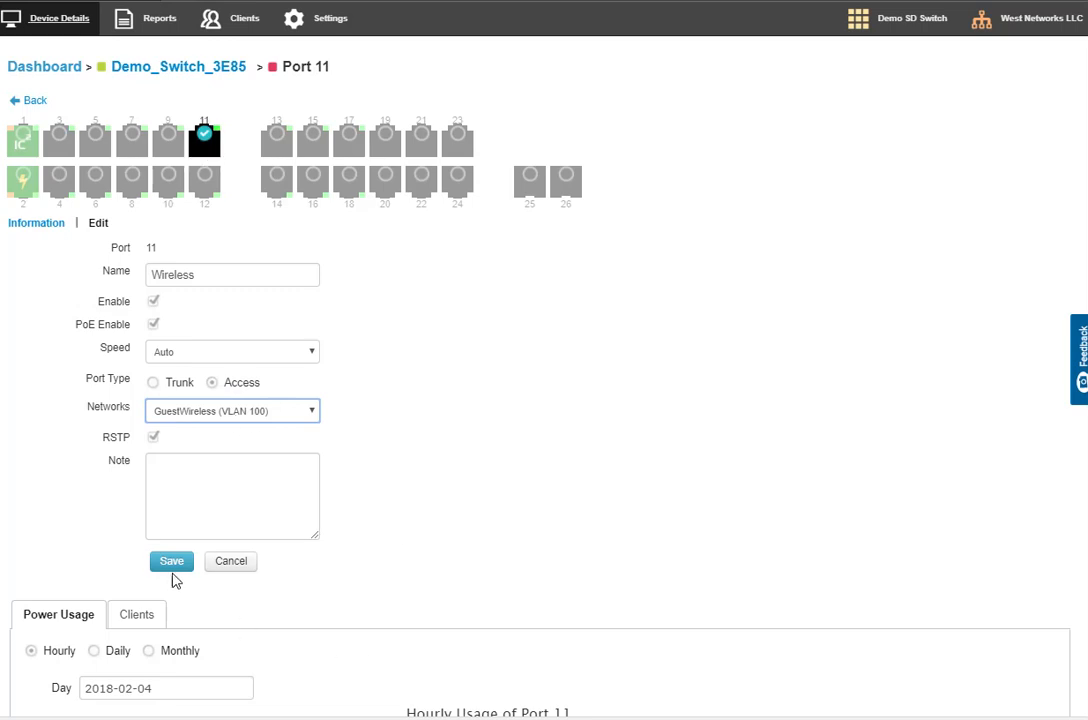
{"action": "left_click", "coordinate": [171, 563]}
{"action": "left_click", "coordinate": [558, 365]}
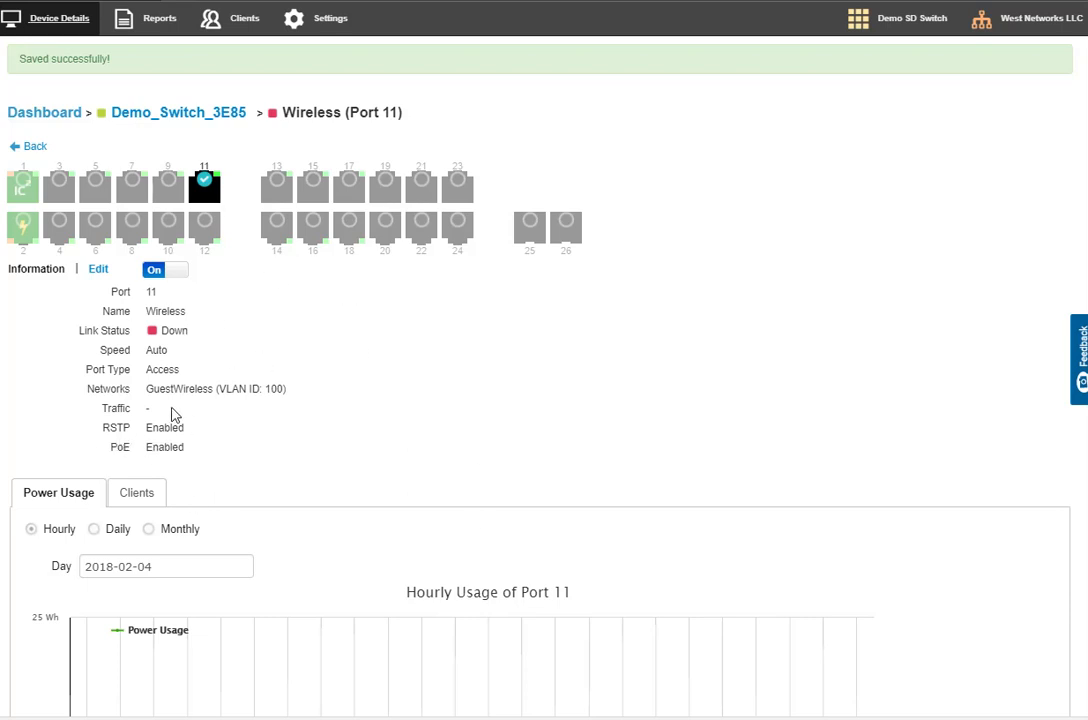
Reopen the settings of the Wireless port 11 and review its options and the usage section beneath
{"action": "left_click", "coordinate": [86, 272]}
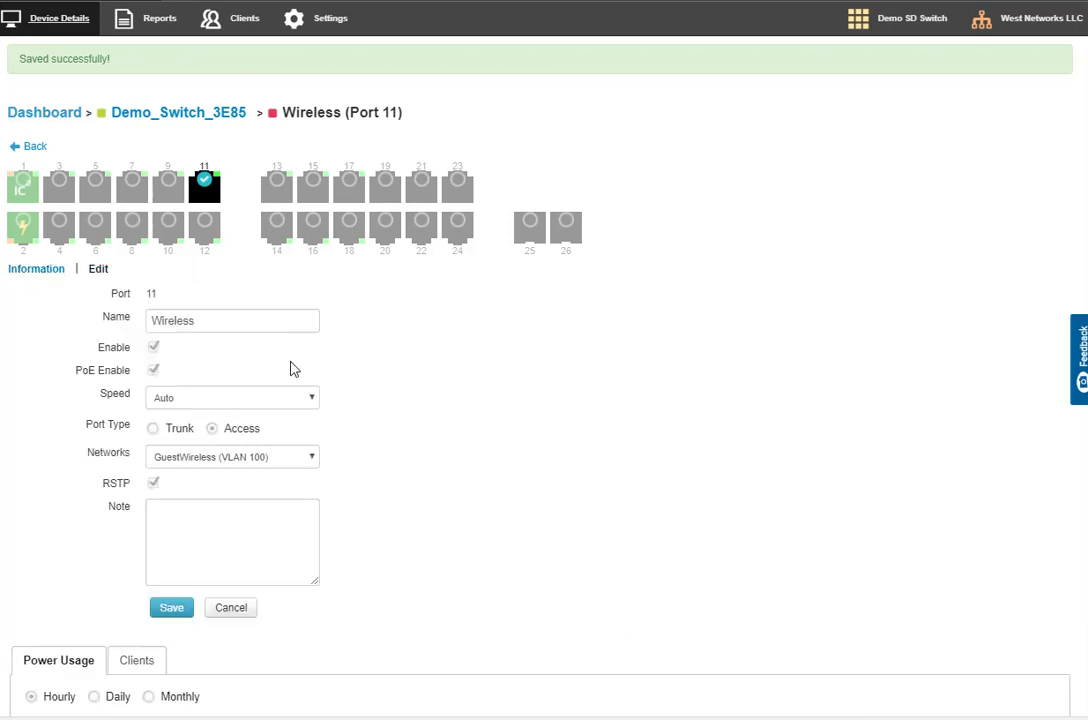
{"action": "scroll", "coordinate": [417, 345], "scroll_direction": "down", "scroll_amount": 1}
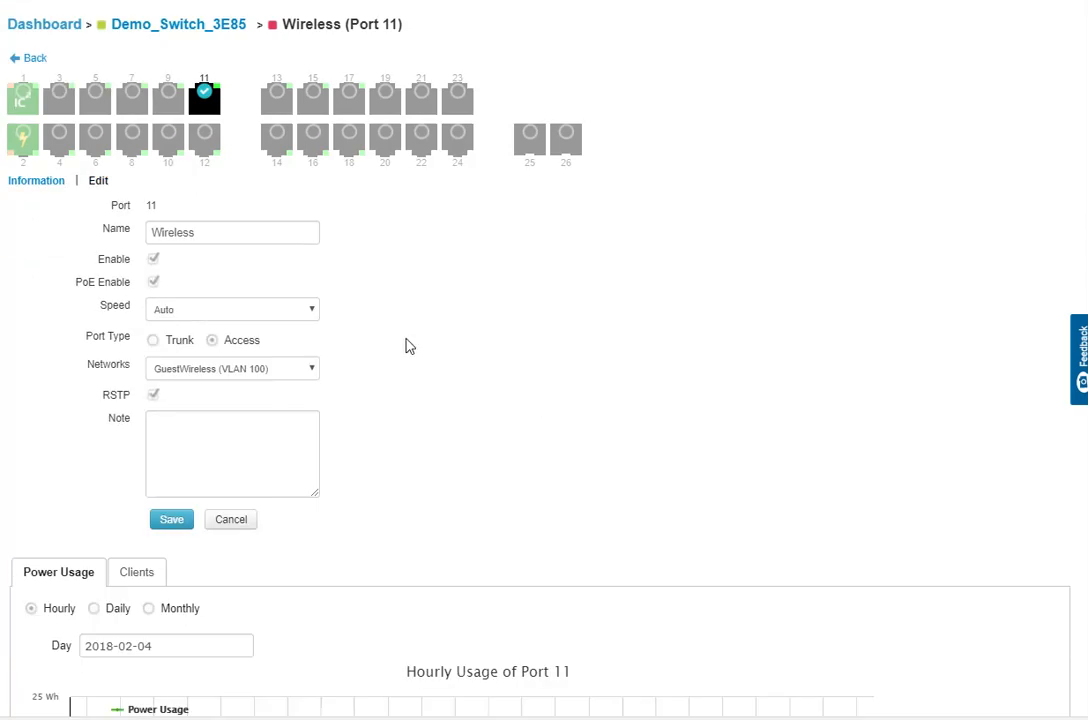
{"action": "scroll", "coordinate": [405, 345], "scroll_direction": "down", "scroll_amount": 1}
{"action": "scroll", "coordinate": [409, 345], "scroll_direction": "down", "scroll_amount": 2}
{"action": "scroll", "coordinate": [408, 345], "scroll_direction": "up", "scroll_amount": 4}
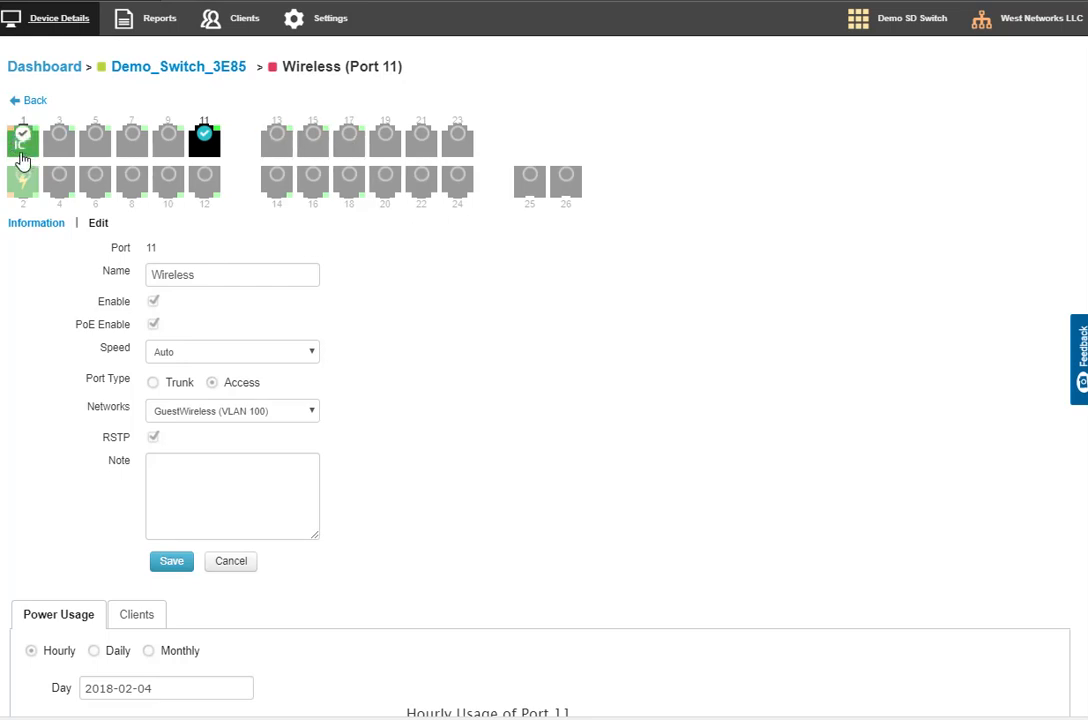
Try port 11 as a Trunk port and return it to Access on the GuestWireless (VLAN 100) network
{"action": "left_click", "coordinate": [25, 148]}
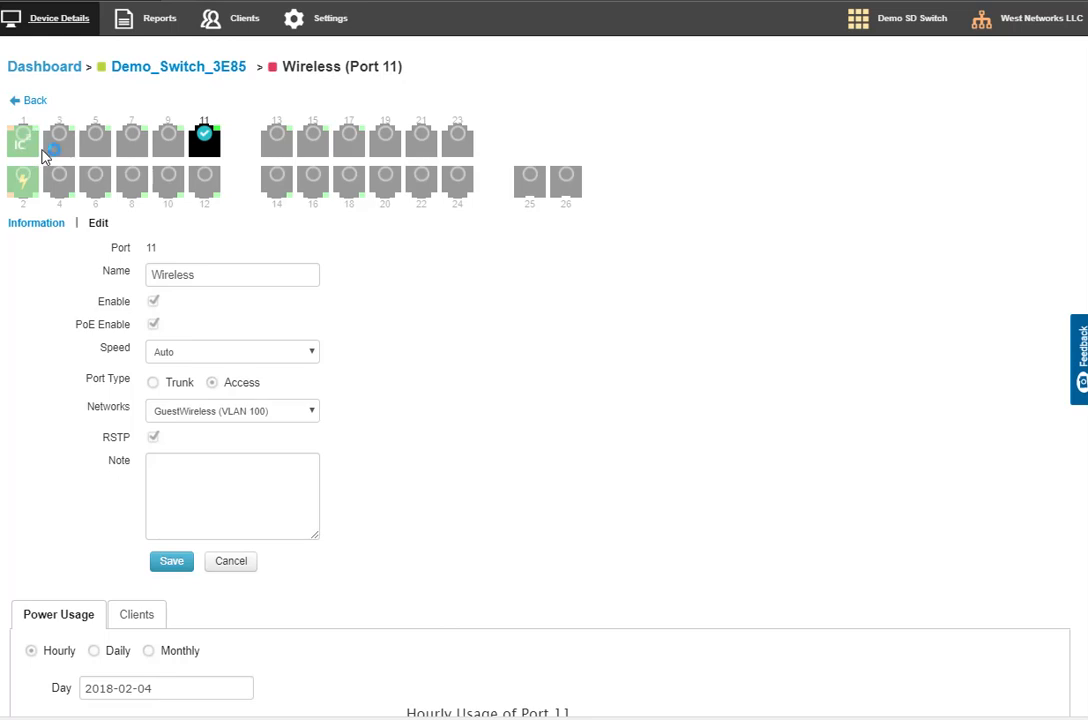
{"action": "left_click", "coordinate": [152, 384]}
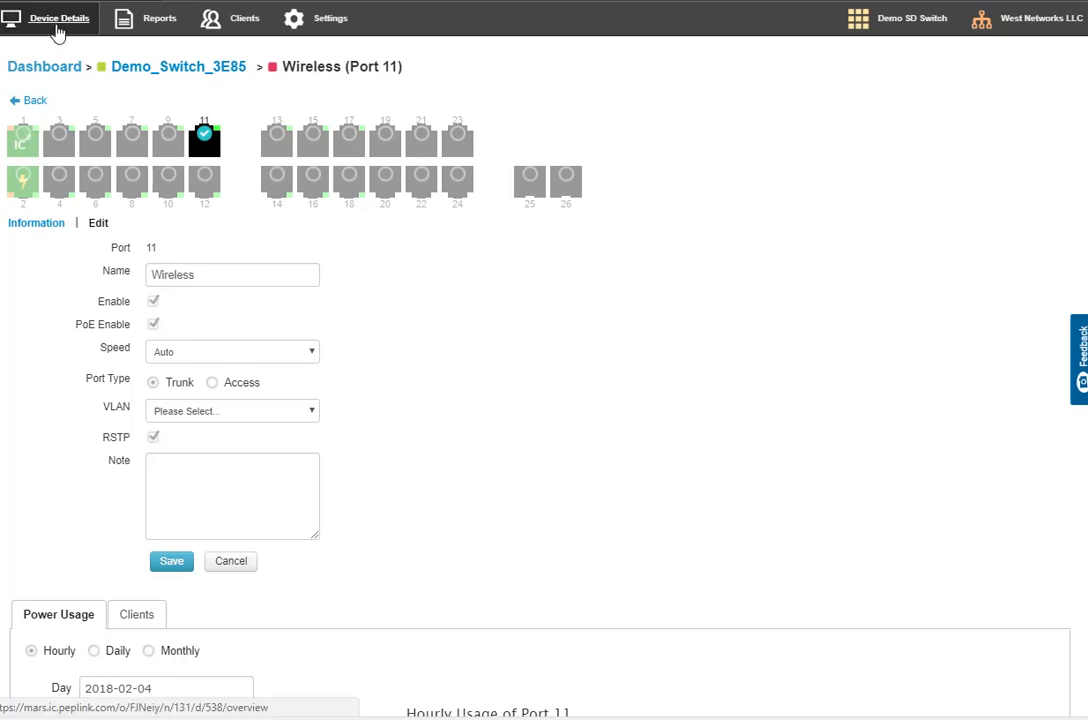
{"action": "mouse_move", "coordinate": [137, 30]}
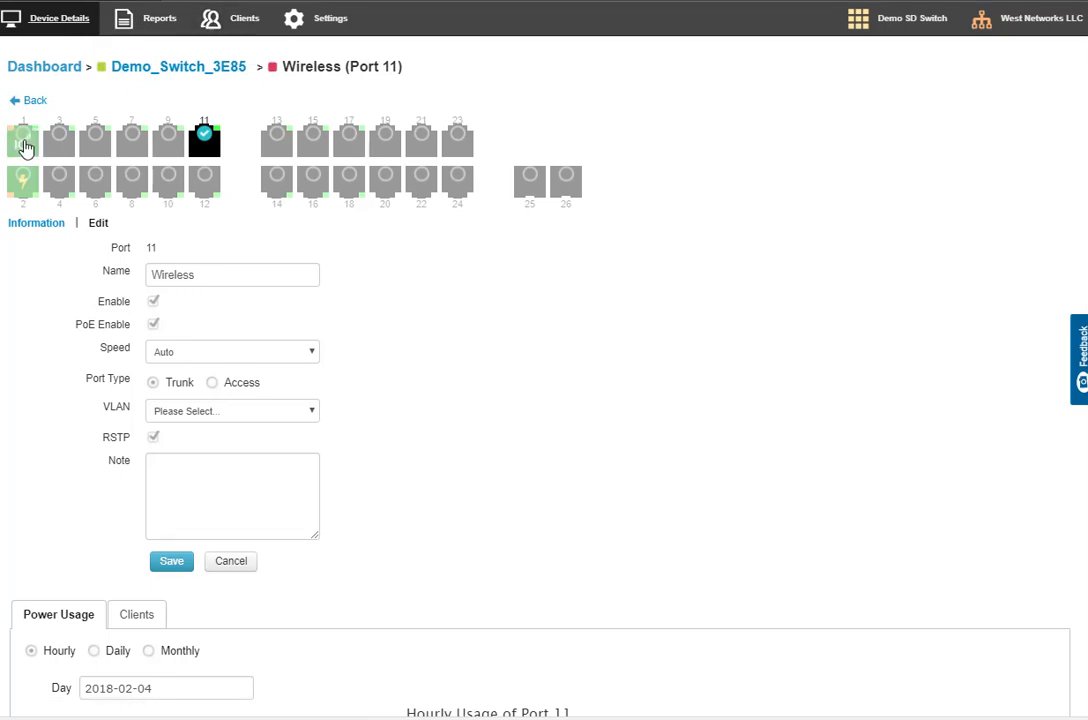
{"action": "left_click", "coordinate": [15, 140]}
{"action": "left_click", "coordinate": [220, 385]}
{"action": "left_click", "coordinate": [222, 410]}
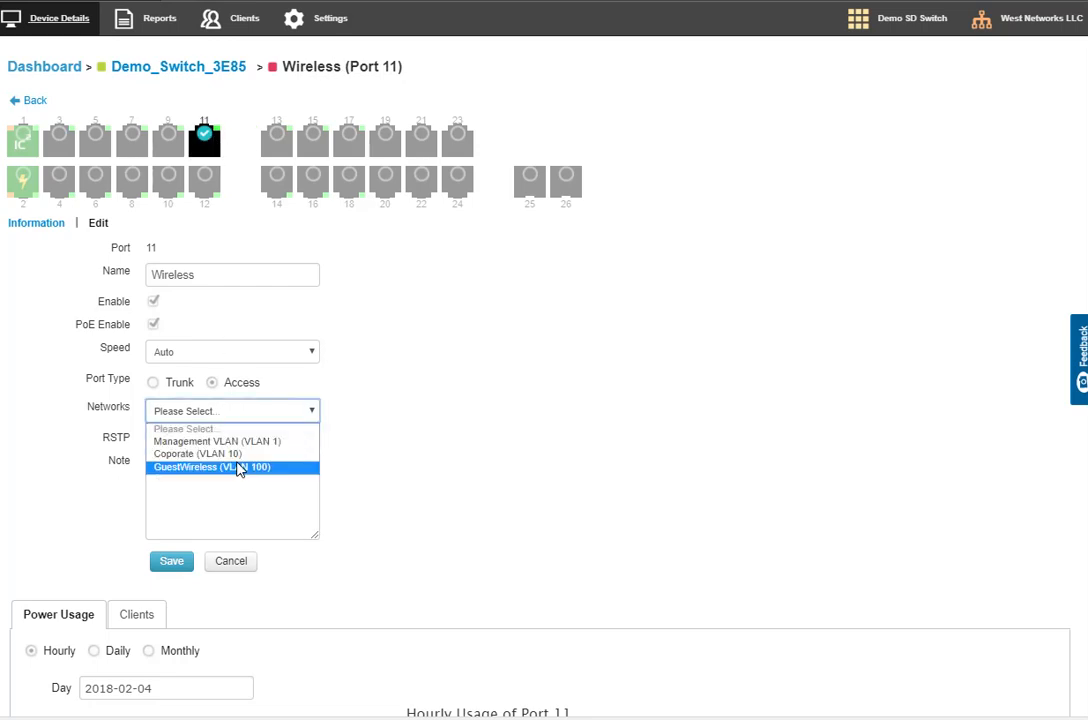
{"action": "left_click", "coordinate": [235, 466]}
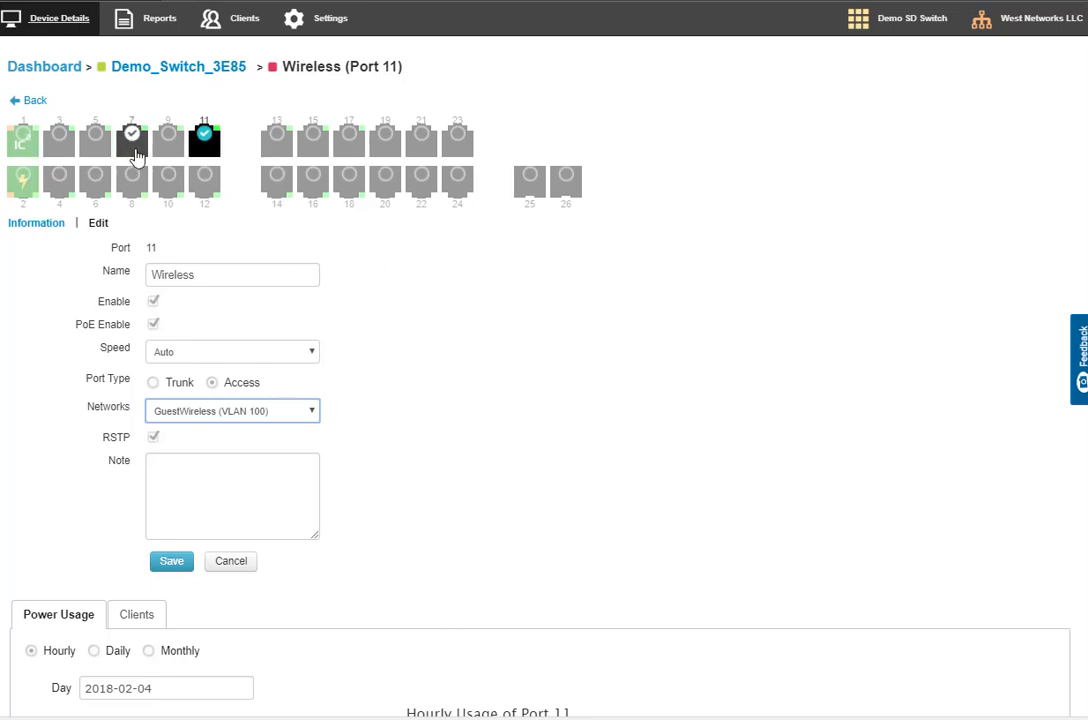
Switch to the Peplink switch's local web admin and examine the Management Interface and InControl Interface details on its dashboard
{"action": "mouse_move", "coordinate": [315, 19]}
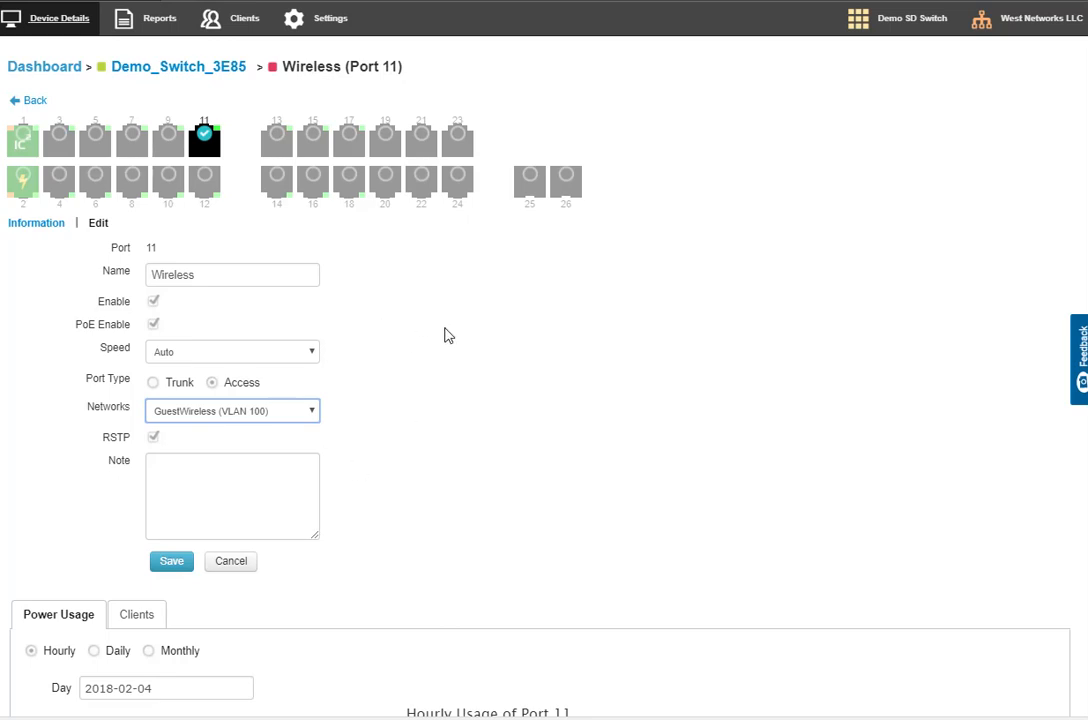
{"action": "left_click", "coordinate": [355, 47]}
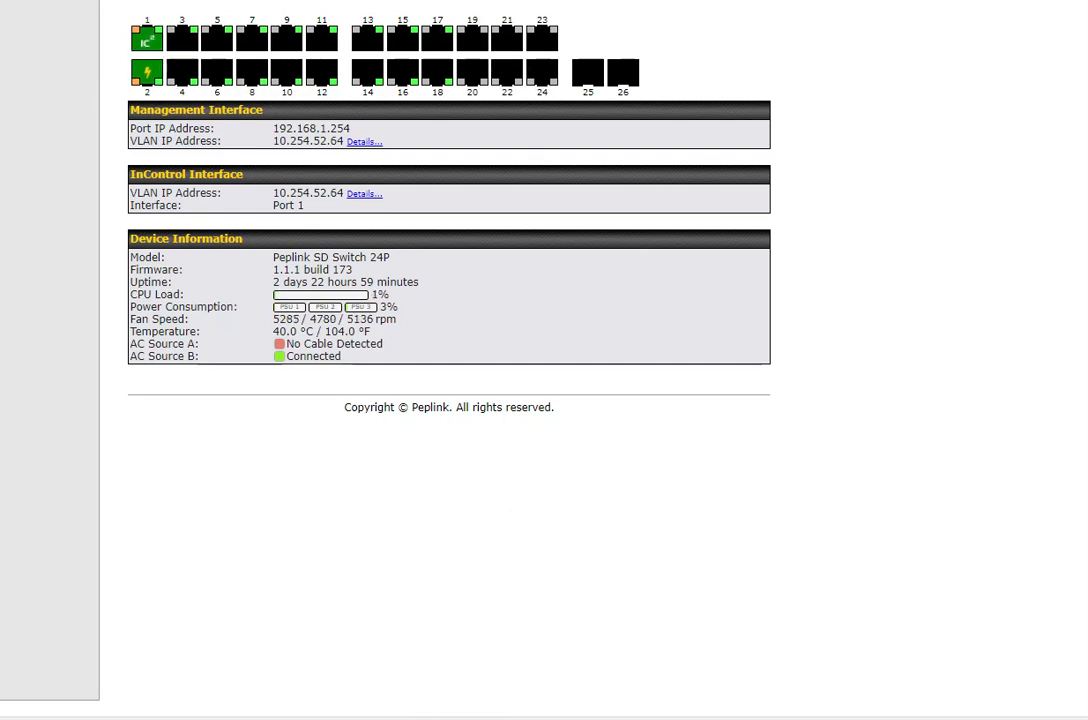
{"action": "left_click_drag", "start_coordinate": [148, 110], "coordinate": [362, 126]}
{"action": "left_click", "coordinate": [153, 125]}
{"action": "left_click_drag", "start_coordinate": [139, 126], "coordinate": [352, 130]}
{"action": "left_click_drag", "start_coordinate": [188, 140], "coordinate": [344, 142]}
{"action": "left_click_drag", "start_coordinate": [190, 204], "coordinate": [343, 211]}
{"action": "left_click", "coordinate": [128, 186]}
{"action": "left_click", "coordinate": [333, 209]}
Review the local Network Settings, STP, DHCP Snooping and Switch Ports pages, plus the System and Status sections
{"action": "left_click", "coordinate": [251, 41]}
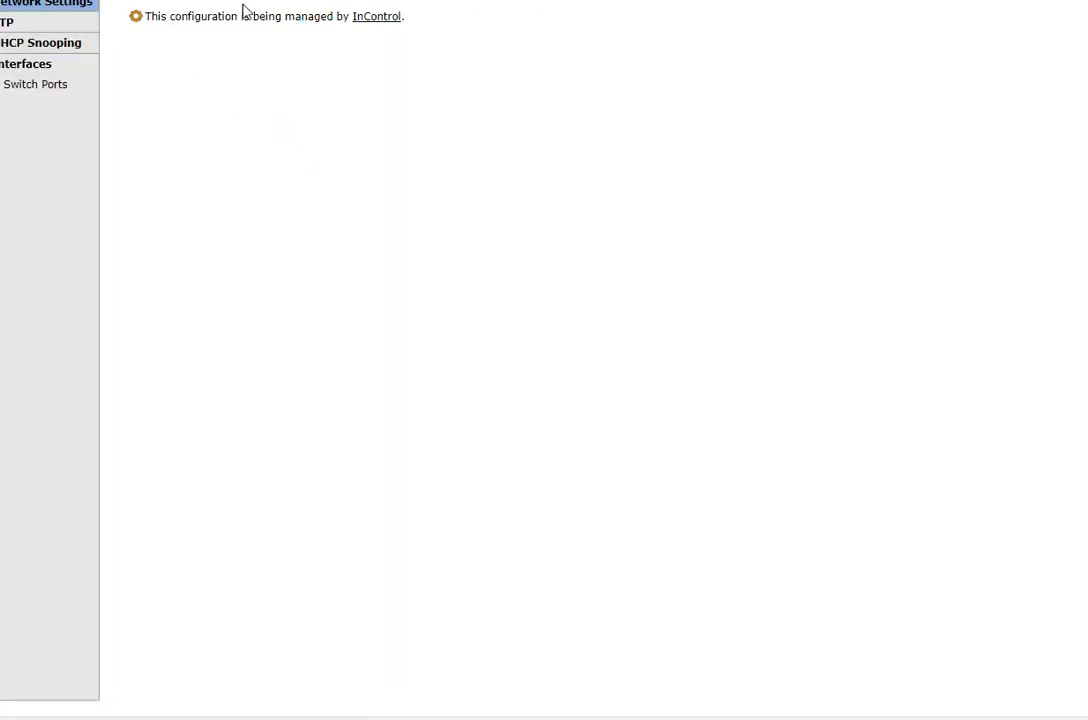
{"action": "left_click", "coordinate": [59, 30]}
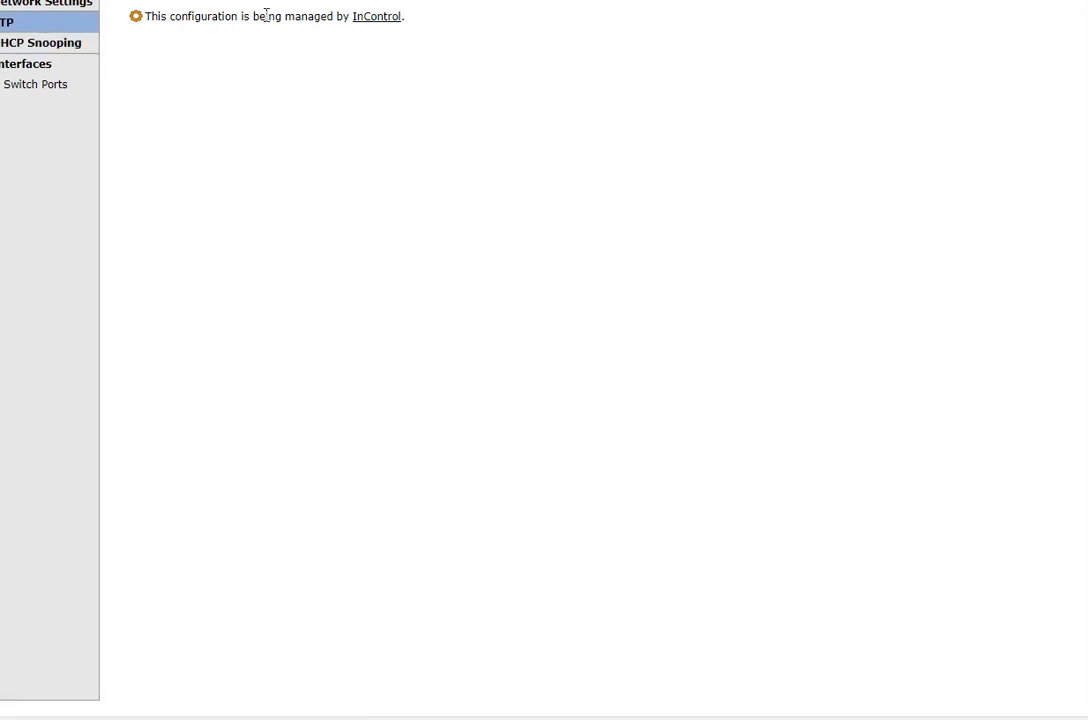
{"action": "left_click", "coordinate": [52, 54]}
{"action": "left_click", "coordinate": [47, 27]}
{"action": "left_click", "coordinate": [67, 88]}
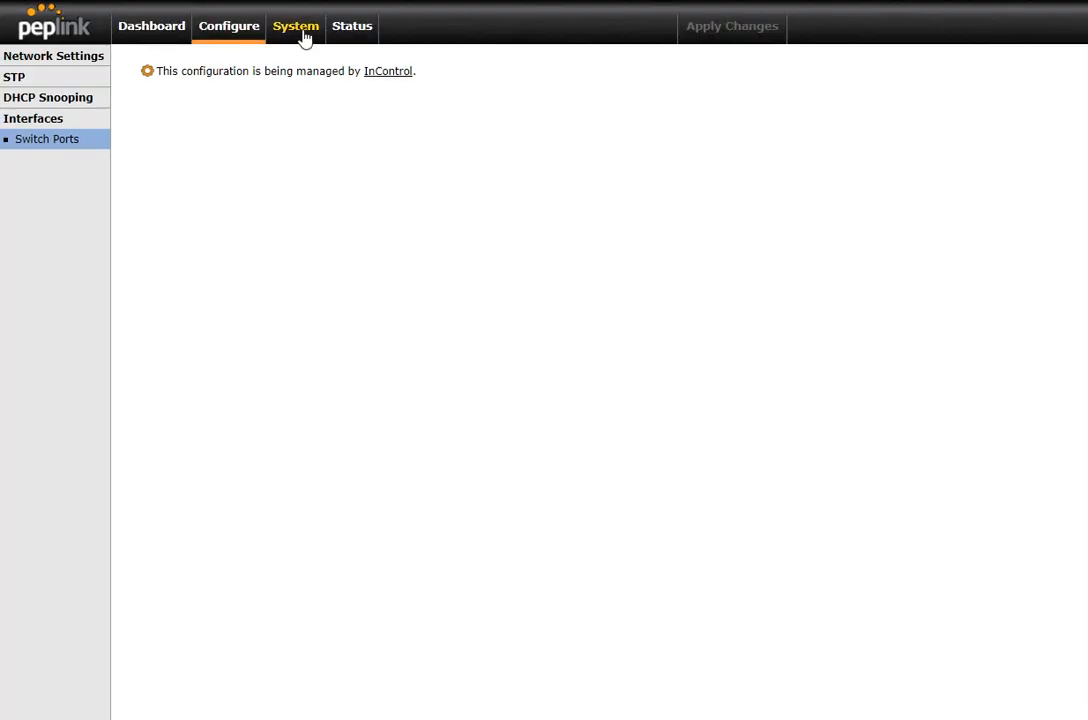
{"action": "left_click", "coordinate": [296, 30]}
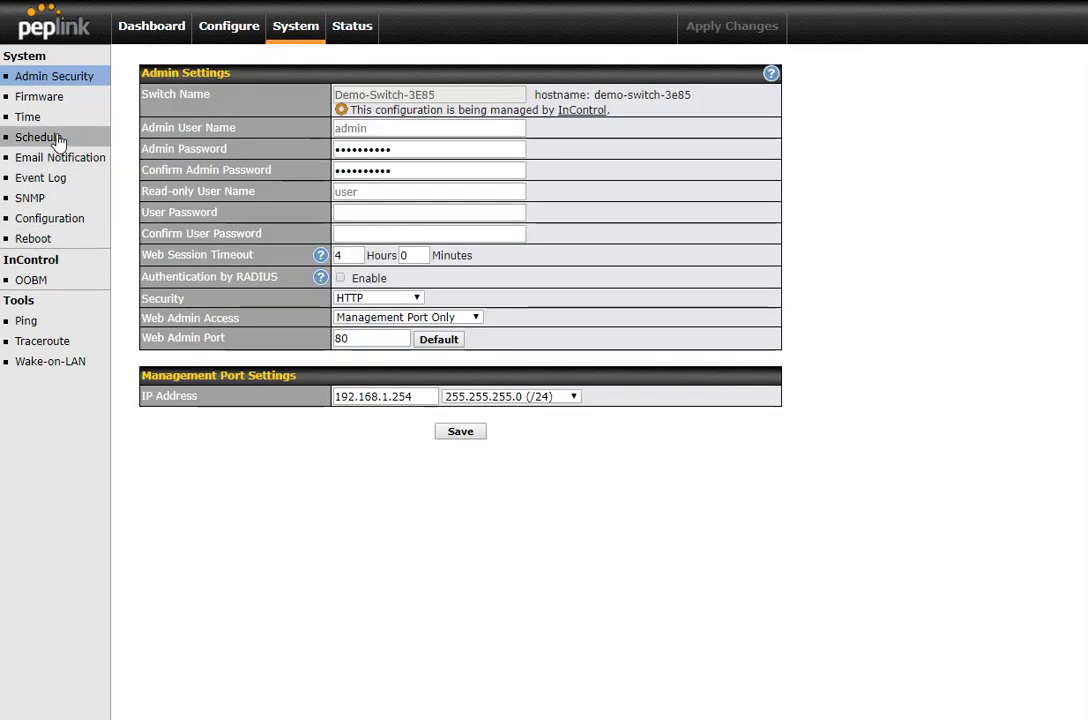
{"action": "left_click", "coordinate": [370, 33]}
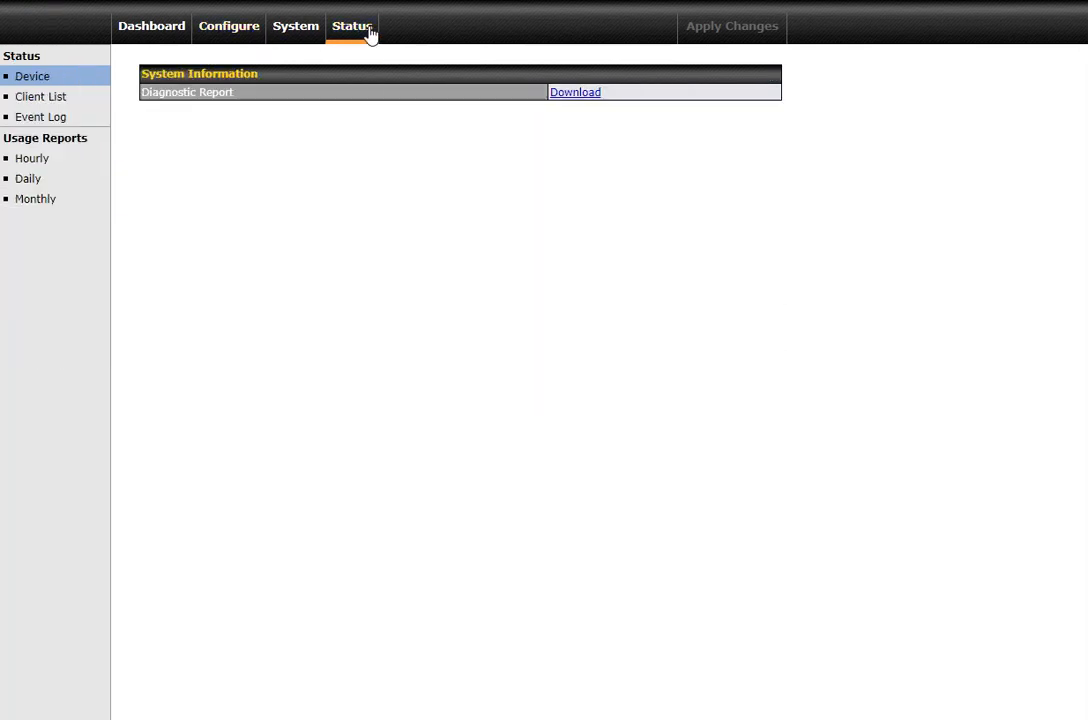
Disallow InControl management in the switch's system settings and save the setting
{"action": "left_click", "coordinate": [290, 33]}
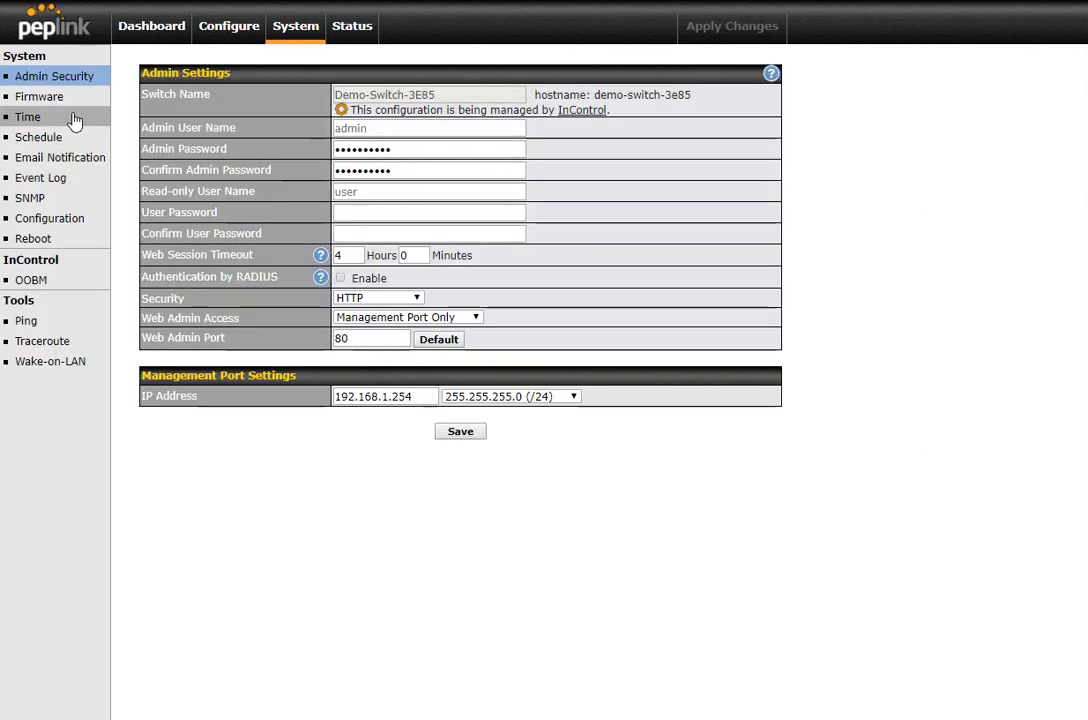
{"action": "left_click", "coordinate": [64, 274]}
{"action": "left_click", "coordinate": [379, 95]}
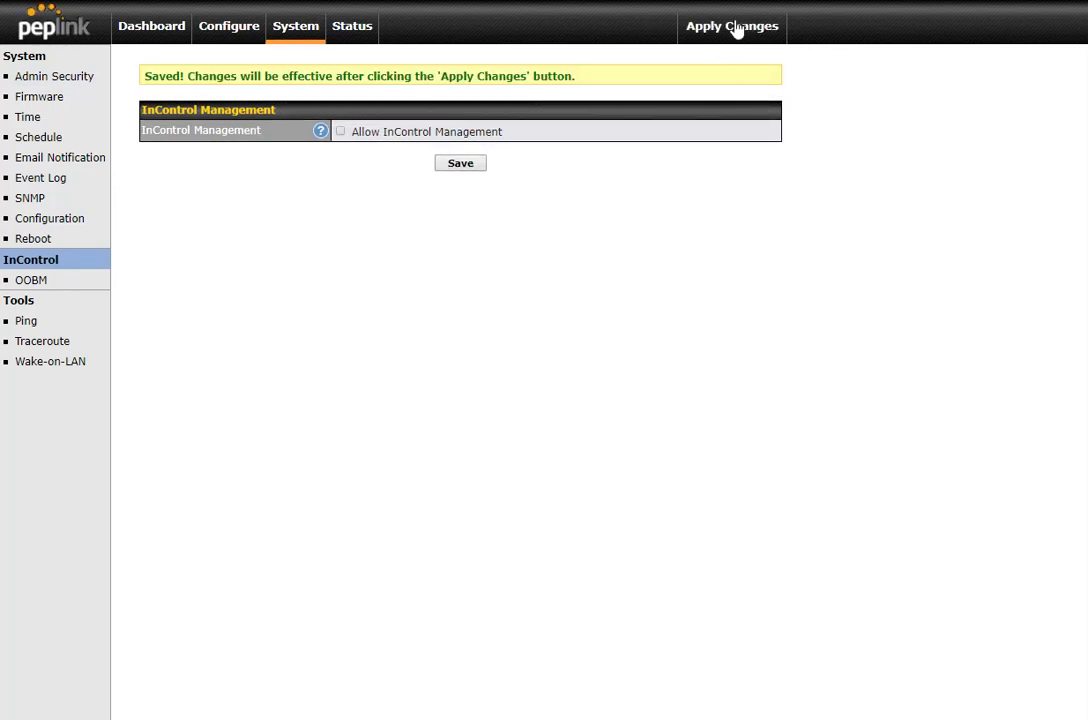
Review the local LAN list and the STP bridge priority choices together with the priority's help text
{"action": "left_click", "coordinate": [213, 38]}
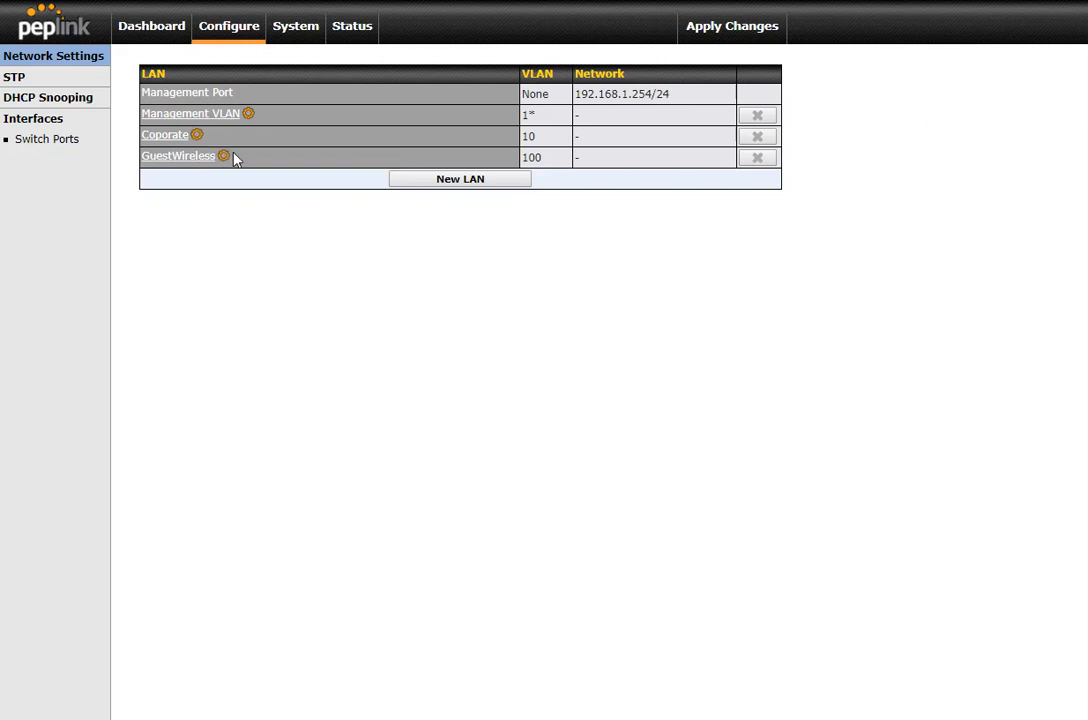
{"action": "left_click", "coordinate": [55, 81]}
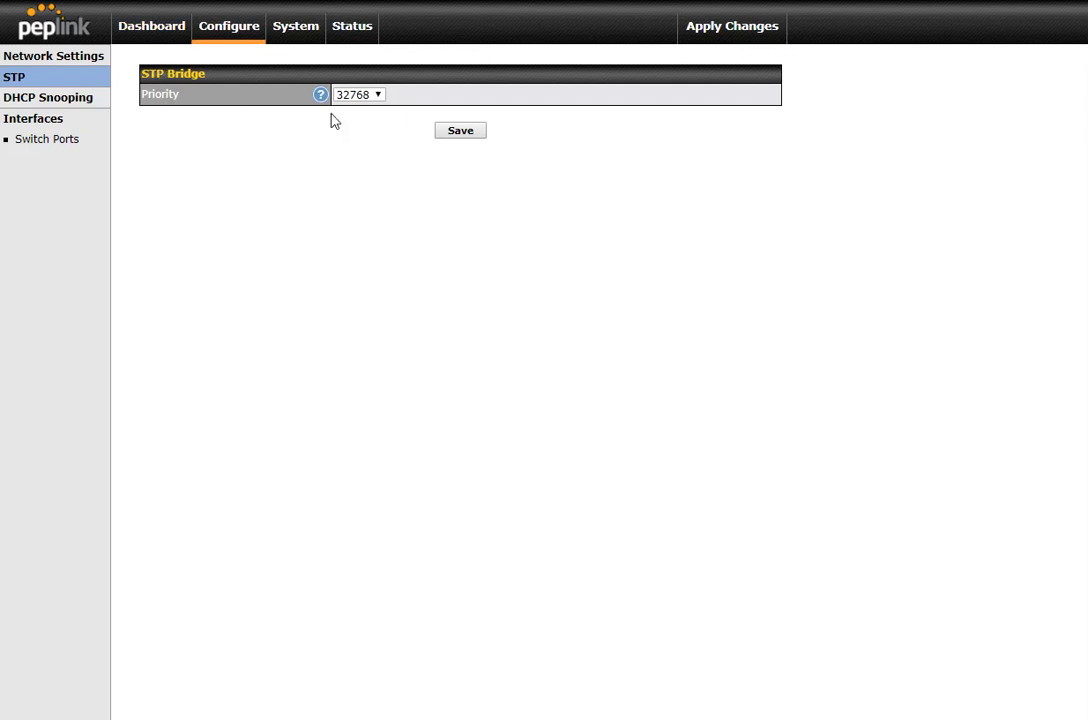
{"action": "left_click", "coordinate": [362, 98]}
{"action": "left_click", "coordinate": [236, 221]}
{"action": "left_click", "coordinate": [320, 95]}
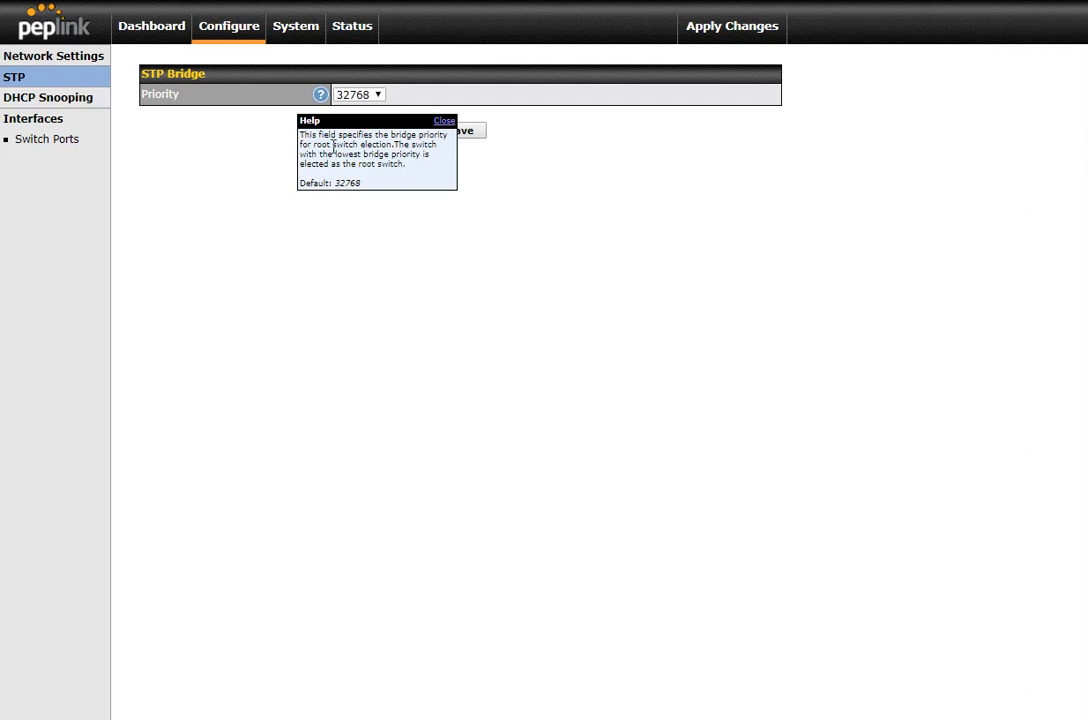
{"action": "left_click", "coordinate": [443, 121]}
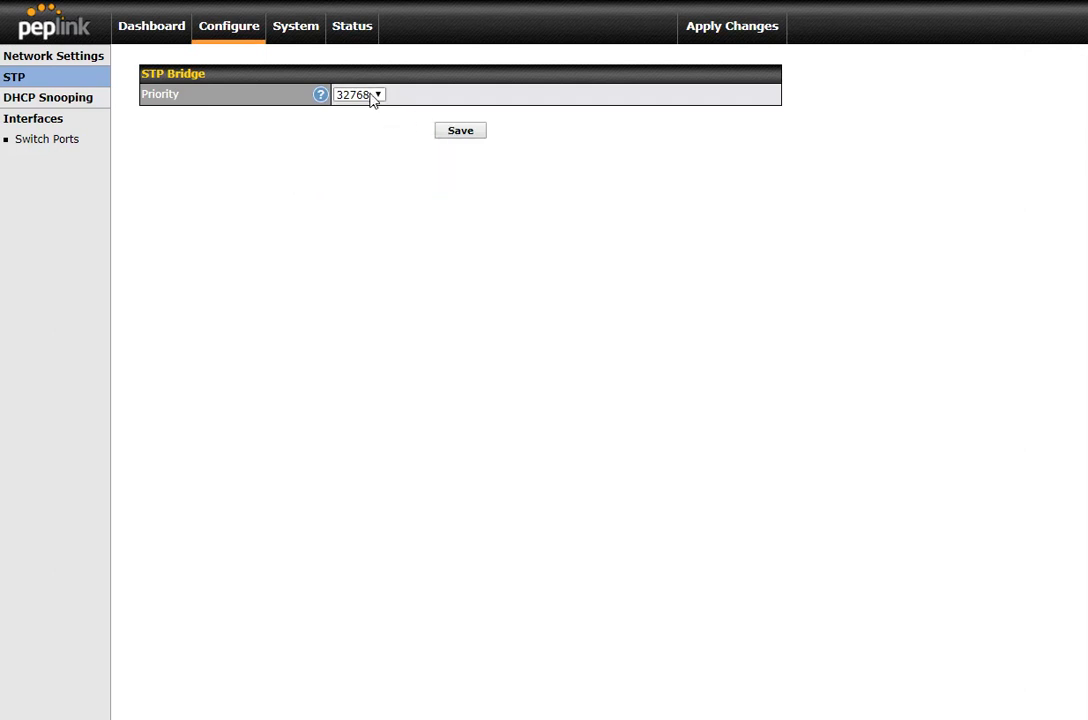
{"action": "left_click", "coordinate": [372, 98]}
{"action": "left_click", "coordinate": [365, 105]}
Try enabling DHCP Snooping with the Untrusted and Trusted default modes, and turn it off again
{"action": "left_click", "coordinate": [56, 100]}
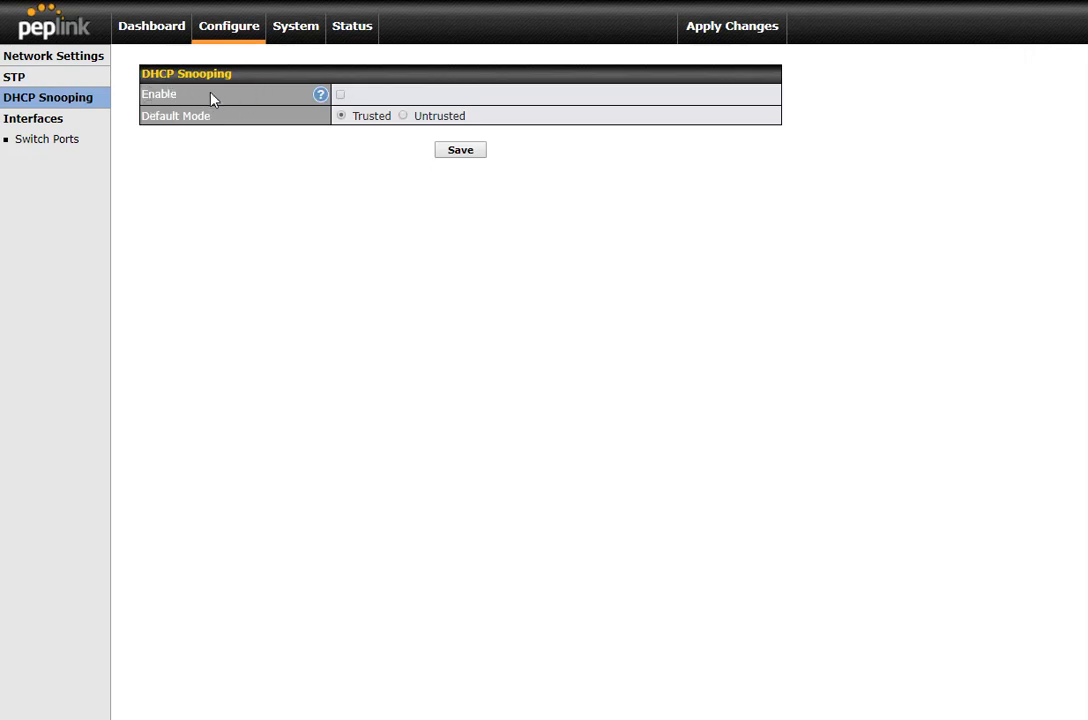
{"action": "left_click", "coordinate": [340, 94]}
{"action": "left_click", "coordinate": [402, 116]}
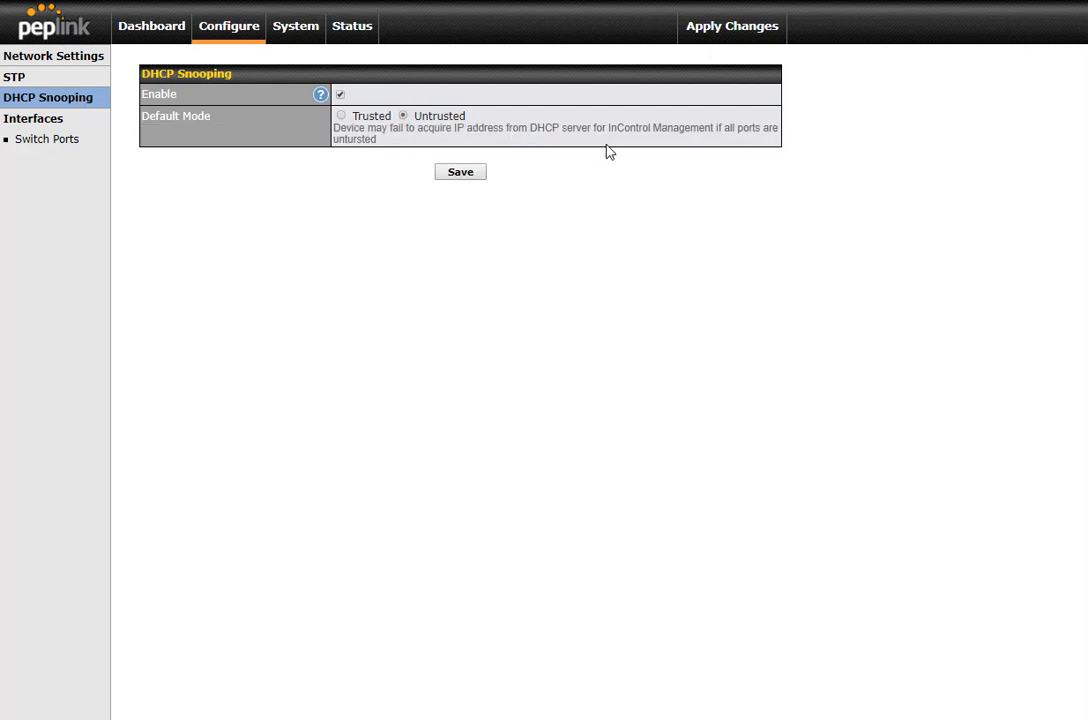
{"action": "left_click", "coordinate": [341, 116]}
{"action": "left_click", "coordinate": [405, 116]}
{"action": "left_click", "coordinate": [342, 116]}
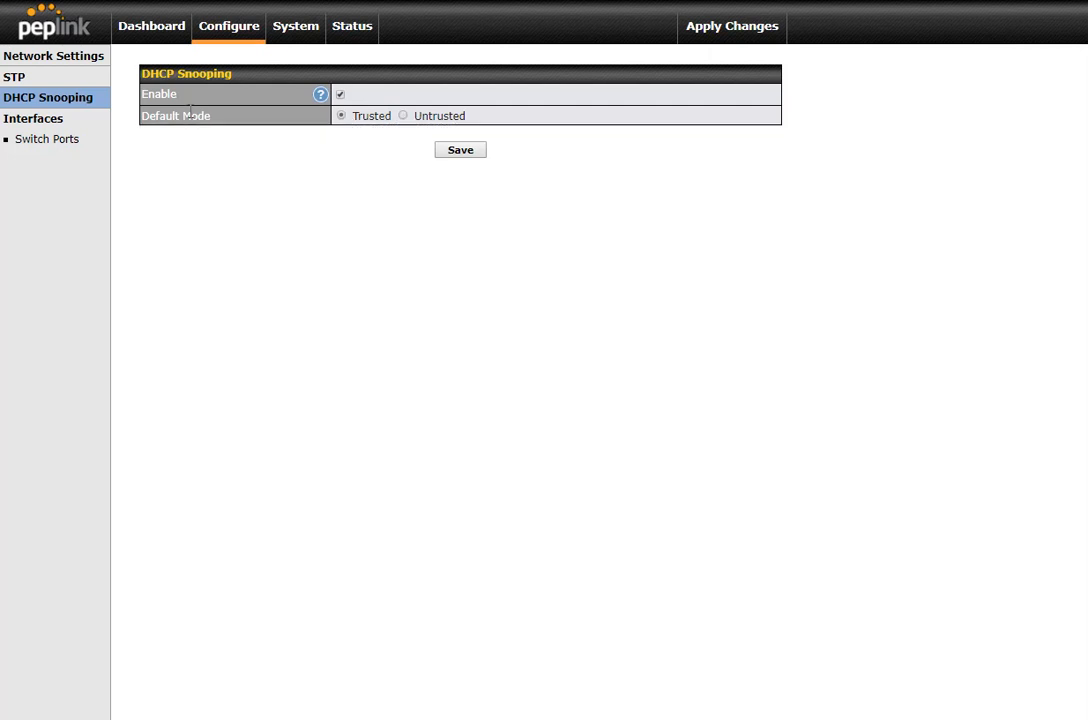
{"action": "left_click", "coordinate": [340, 95]}
Check the local Switch Ports page, and examine the full port list of Demo_Switch_3E85 back in InControl 2
{"action": "left_click", "coordinate": [44, 150]}
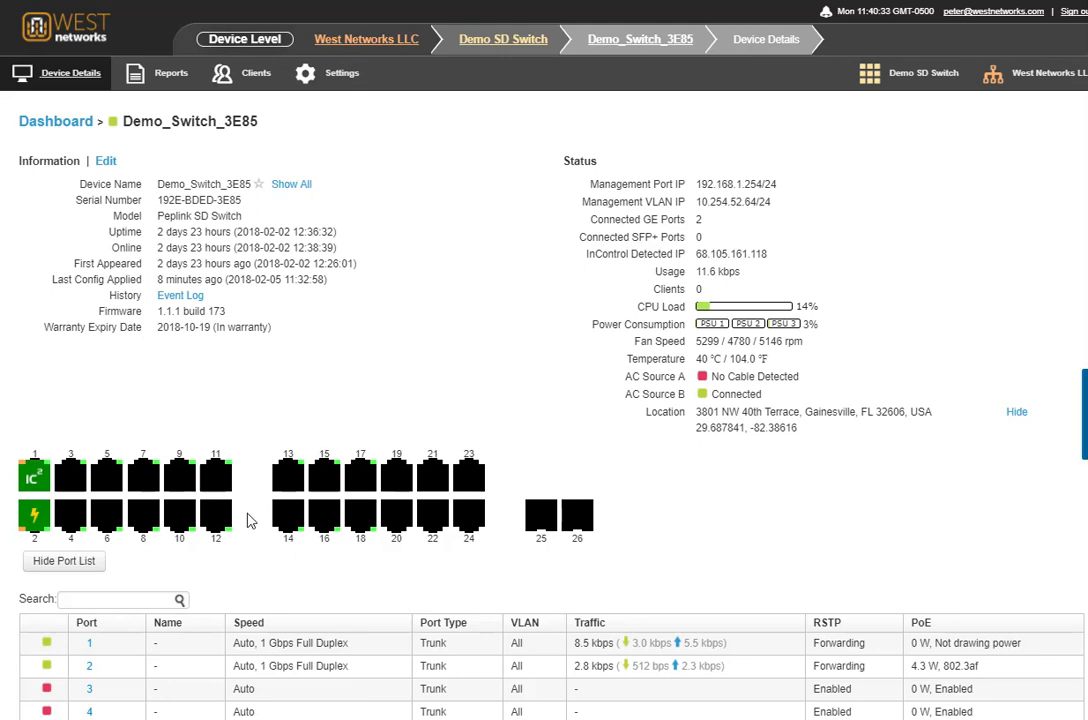
{"action": "left_click", "coordinate": [60, 561]}
{"action": "left_click", "coordinate": [60, 561]}
{"action": "scroll", "coordinate": [630, 493], "scroll_direction": "down", "scroll_amount": 2}
{"action": "scroll", "coordinate": [631, 481], "scroll_direction": "down", "scroll_amount": 5}
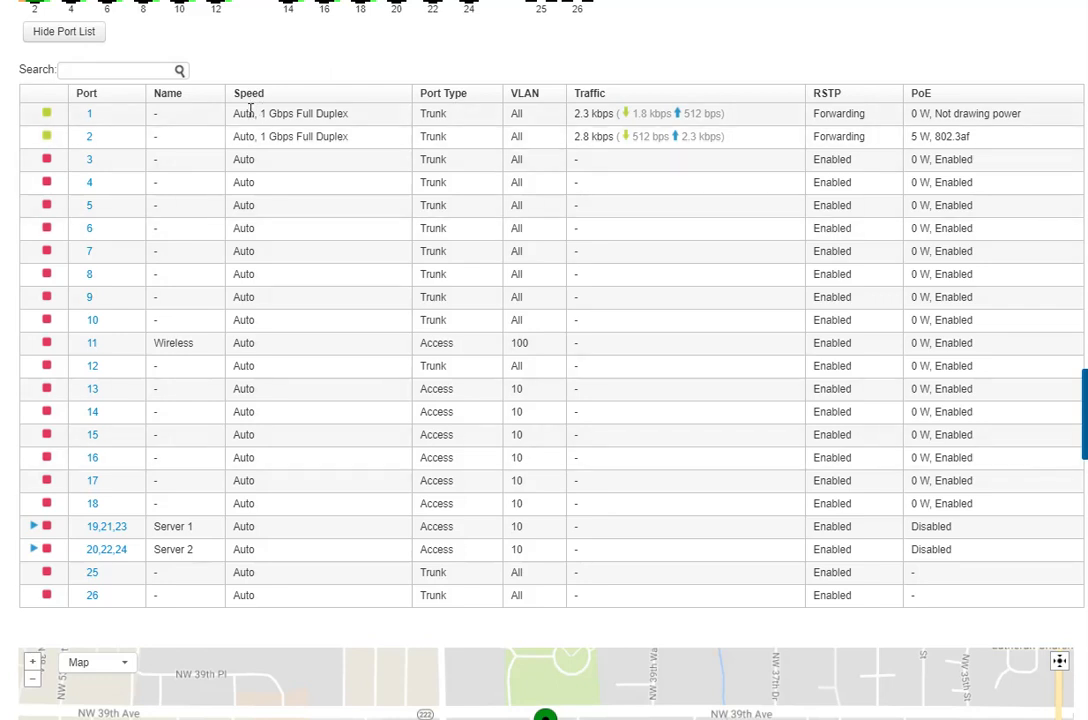
{"action": "left_click_drag", "start_coordinate": [1013, 132], "coordinate": [12, 148]}
{"action": "scroll", "coordinate": [442, 381], "scroll_direction": "up", "scroll_amount": 4}
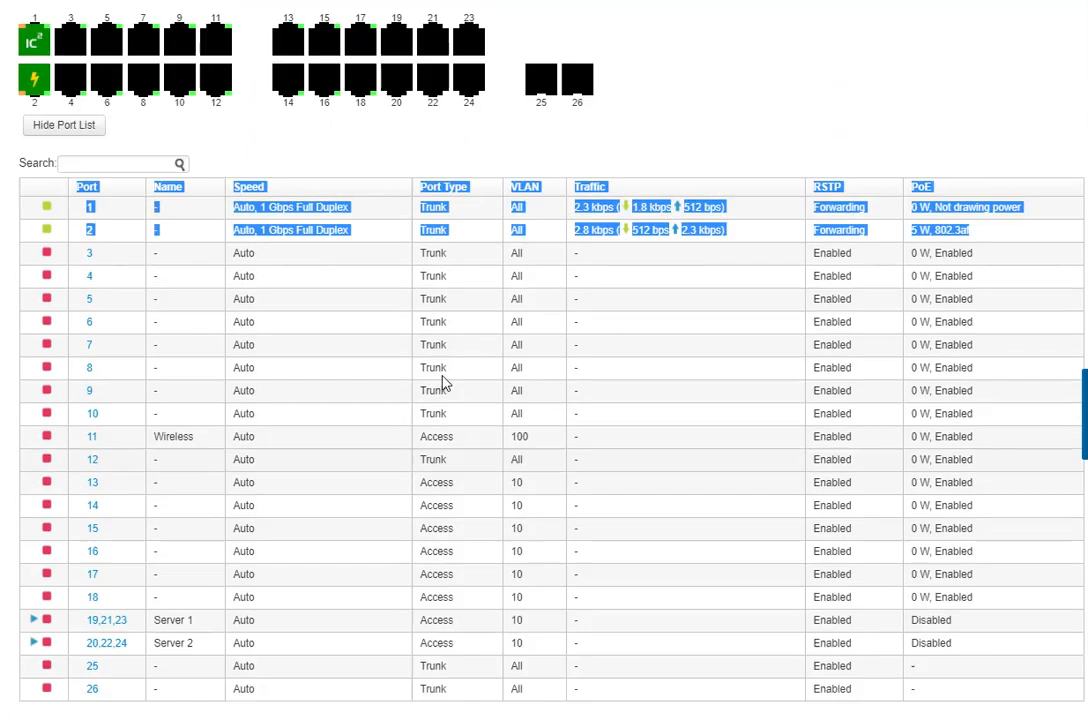
{"action": "scroll", "coordinate": [480, 360], "scroll_direction": "up", "scroll_amount": 2}
{"action": "left_click", "coordinate": [469, 330]}
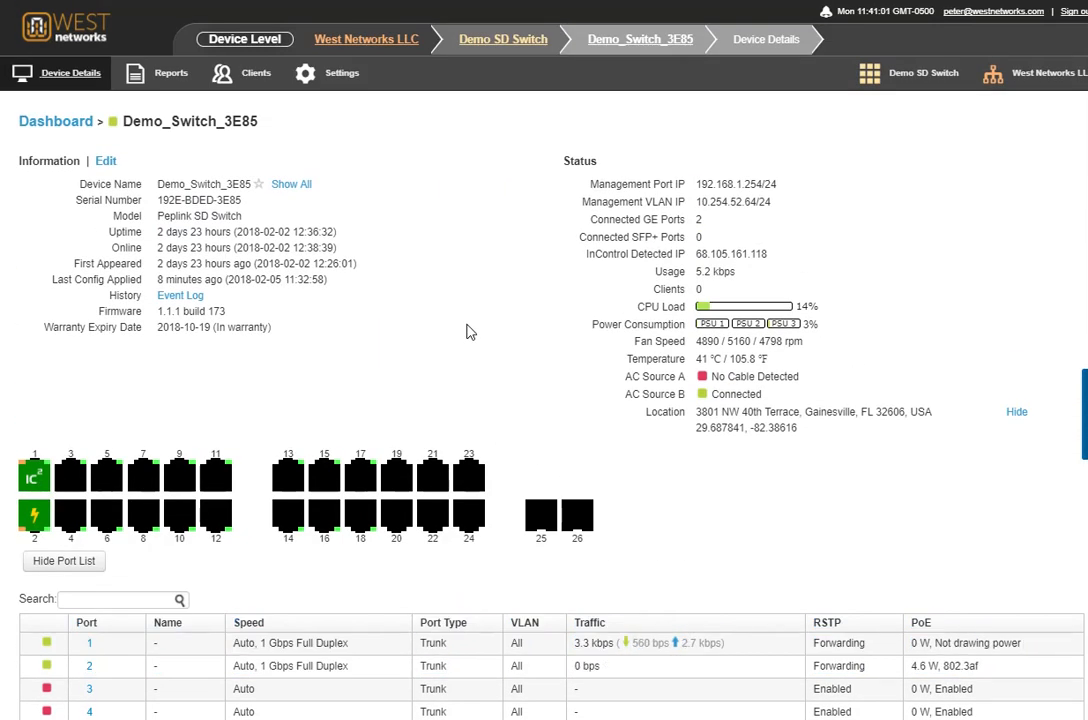